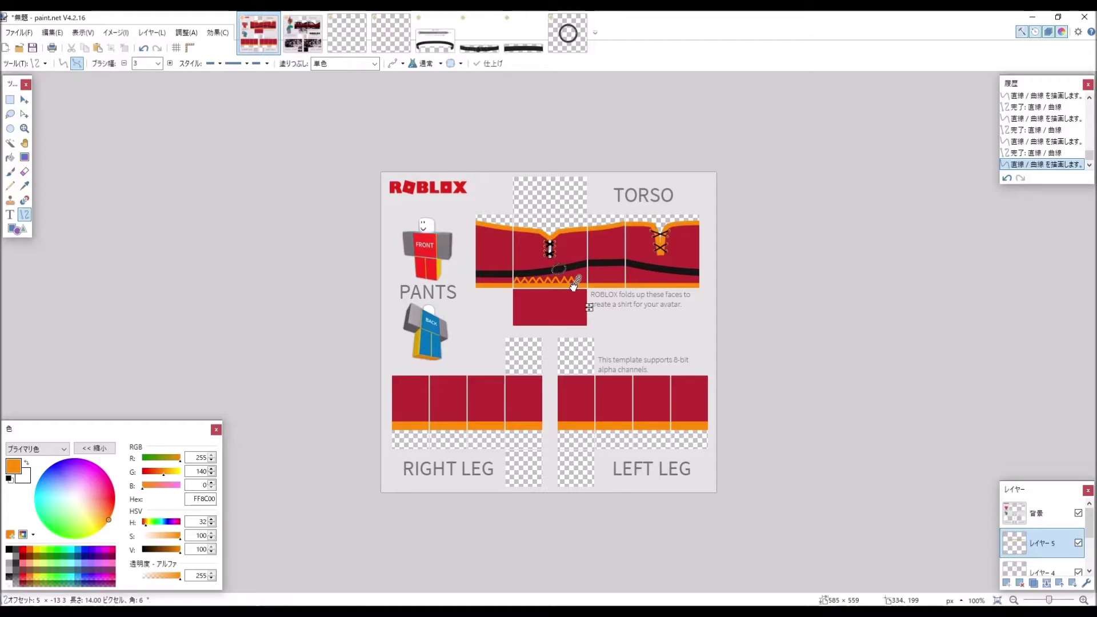
Try to extend the orange zigzag along the front torso panel's lower hem with further short line strokes.
{"action": "left_click", "coordinate": [572, 285]}
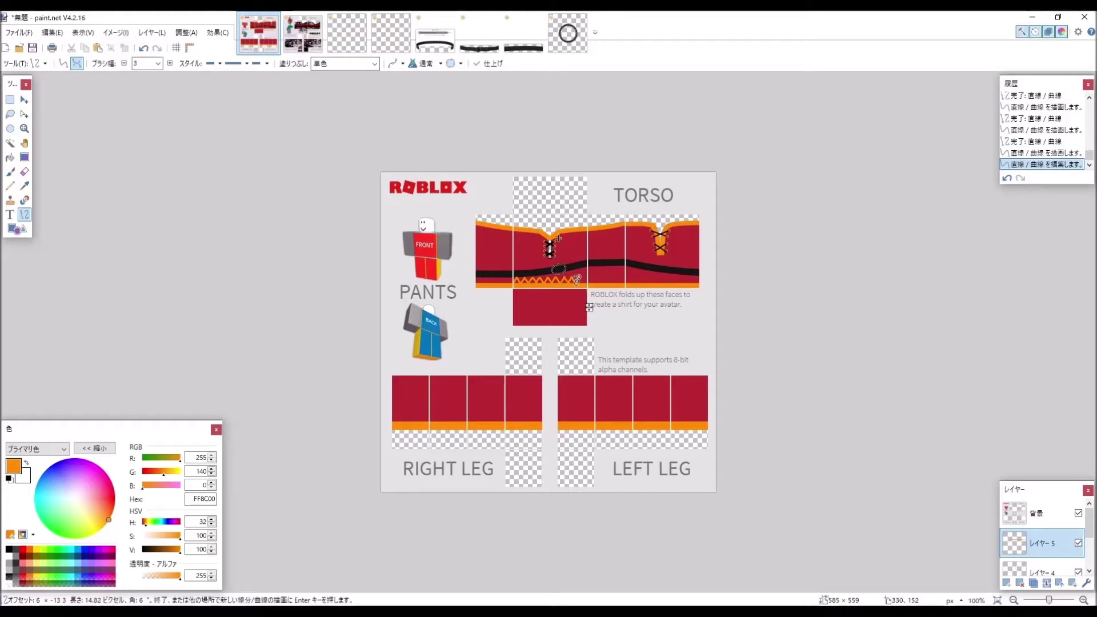
{"action": "left_click", "coordinate": [144, 49]}
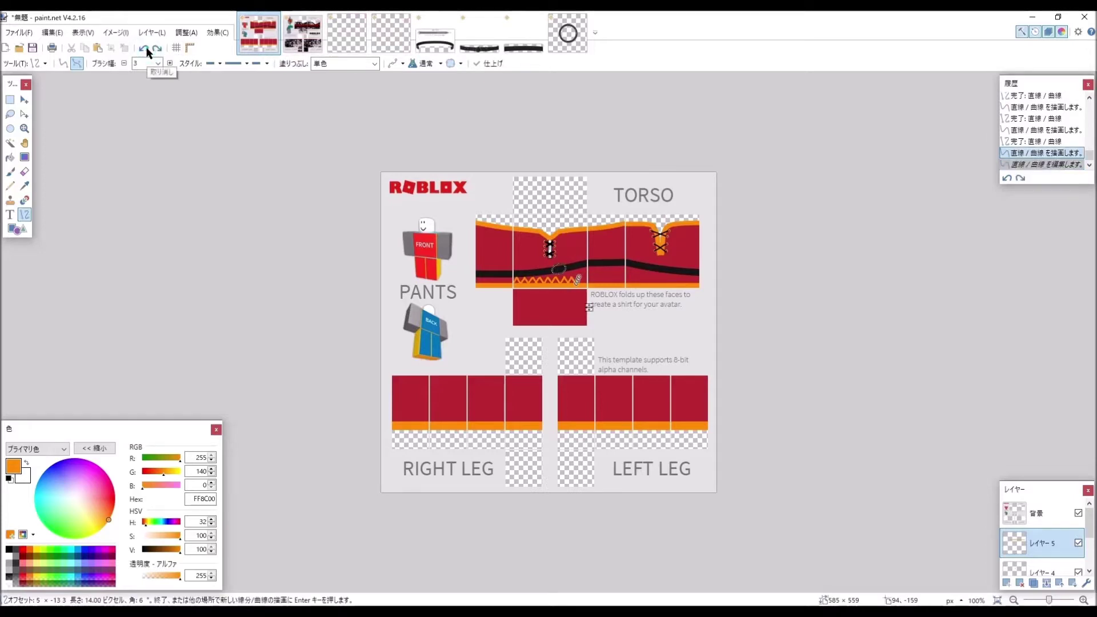
{"action": "left_click", "coordinate": [144, 49]}
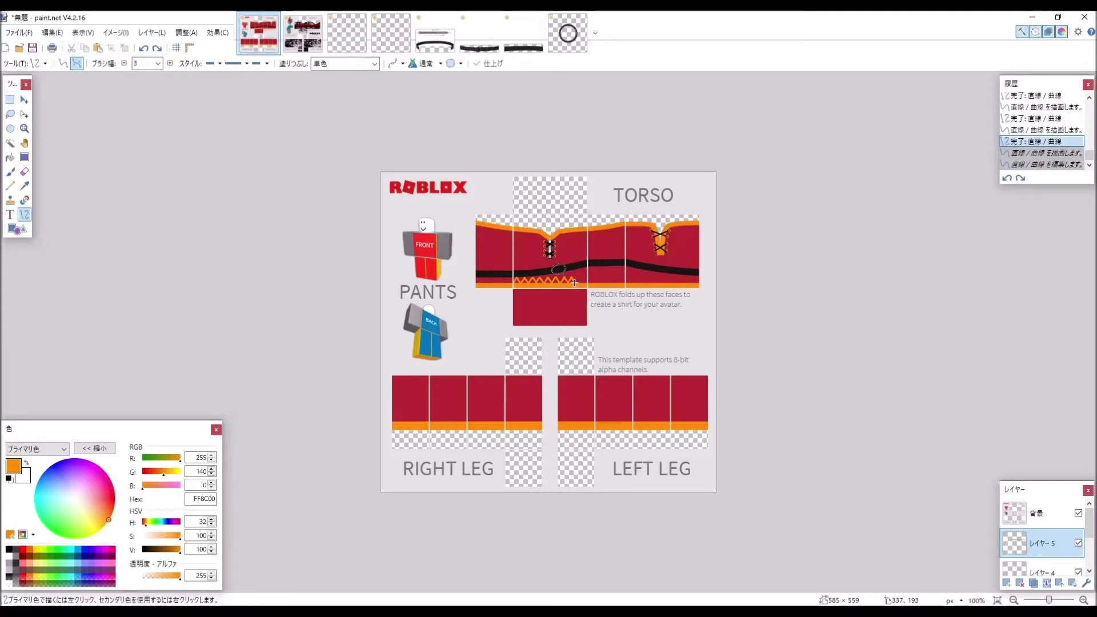
{"action": "left_click_drag", "start_coordinate": [573, 284], "coordinate": [578, 277]}
{"action": "key", "text": "Return"}
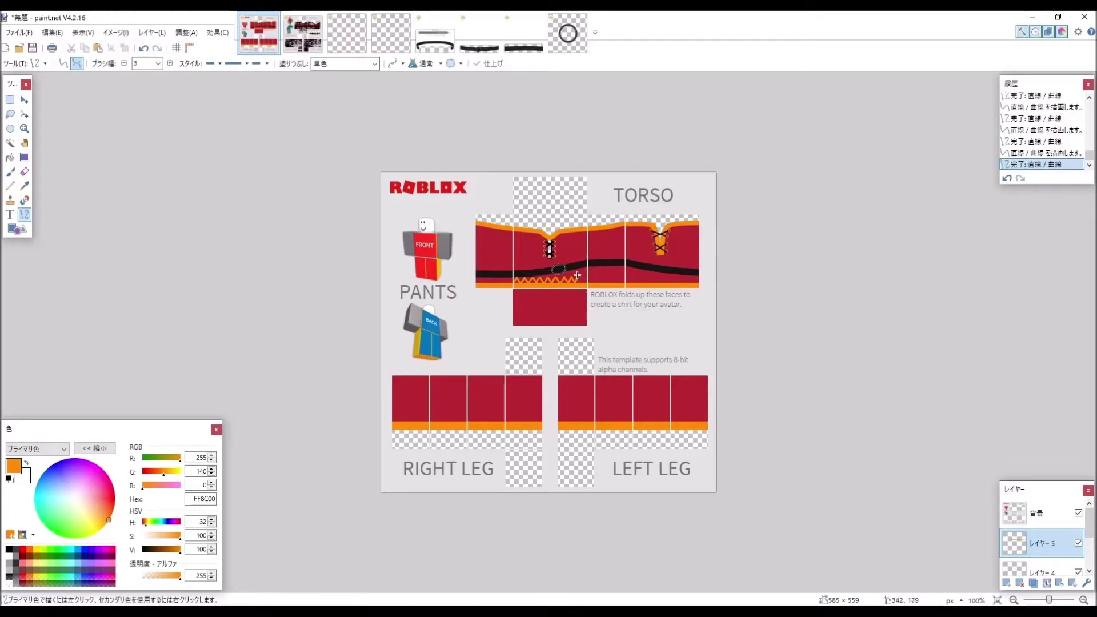
{"action": "left_click_drag", "start_coordinate": [577, 276], "coordinate": [582, 285]}
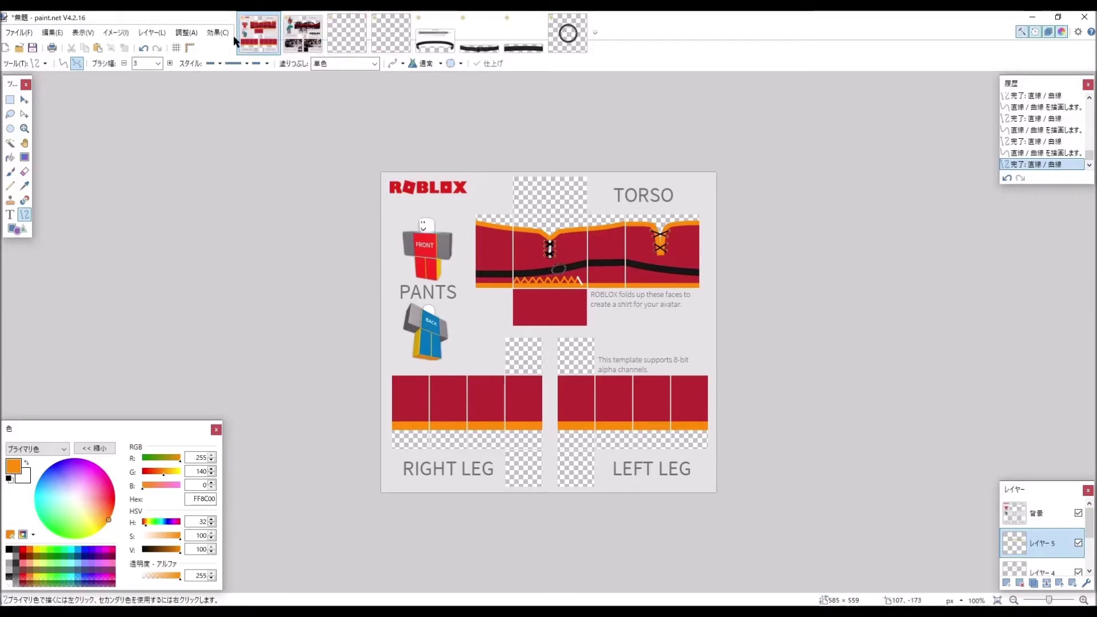
{"action": "left_click", "coordinate": [144, 50]}
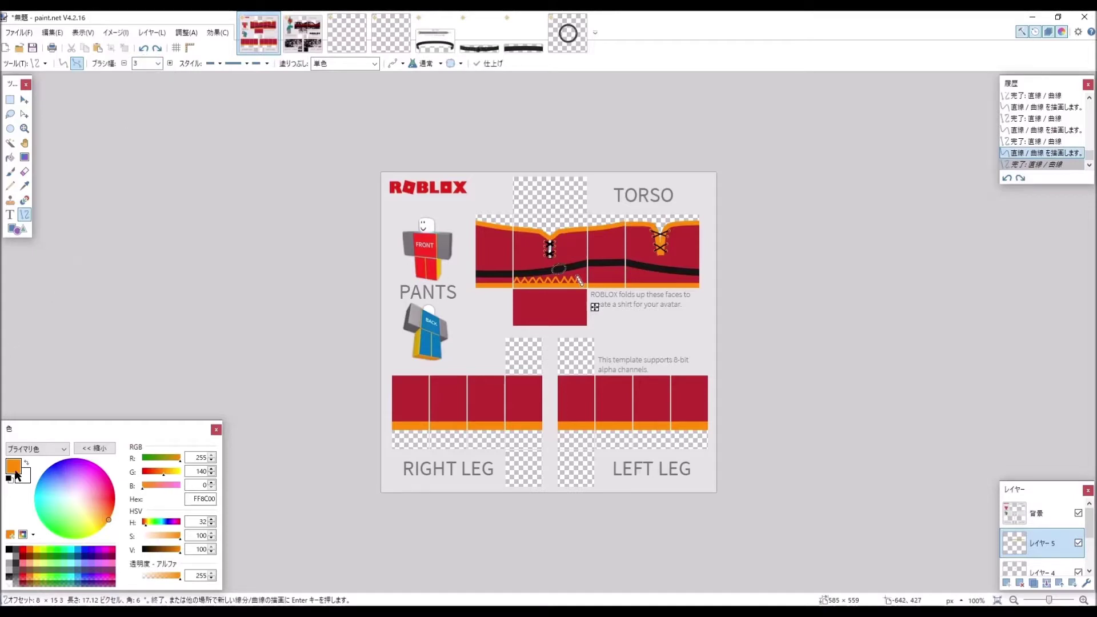
{"action": "key", "text": "Return"}
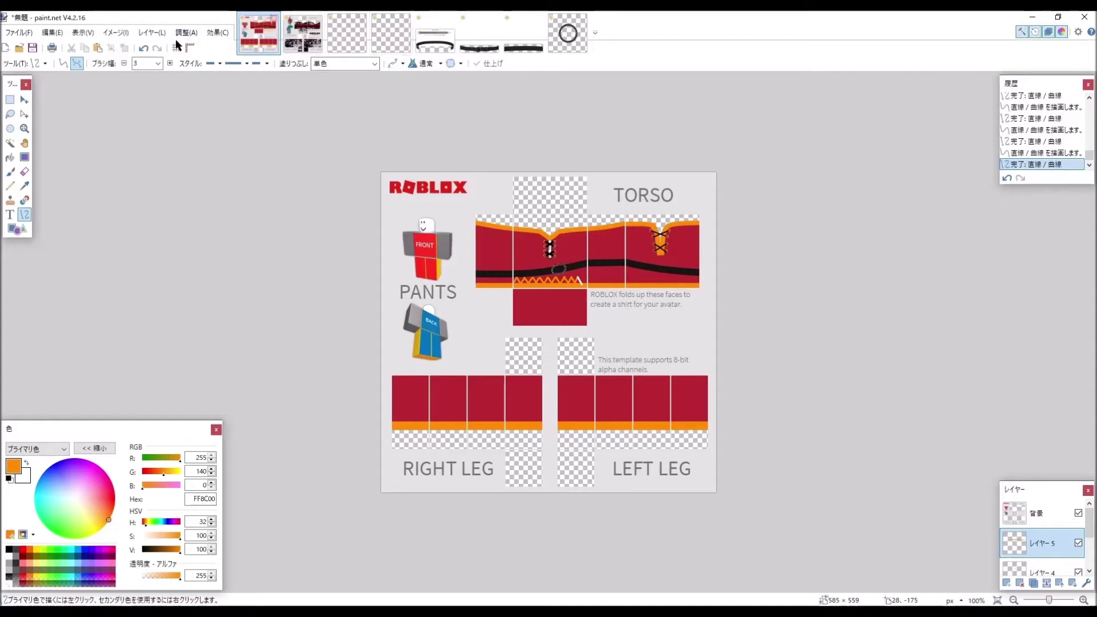
Undo the most recent line strokes at the unfinished end of the torso hem's zigzag.
{"action": "left_click", "coordinate": [144, 49]}
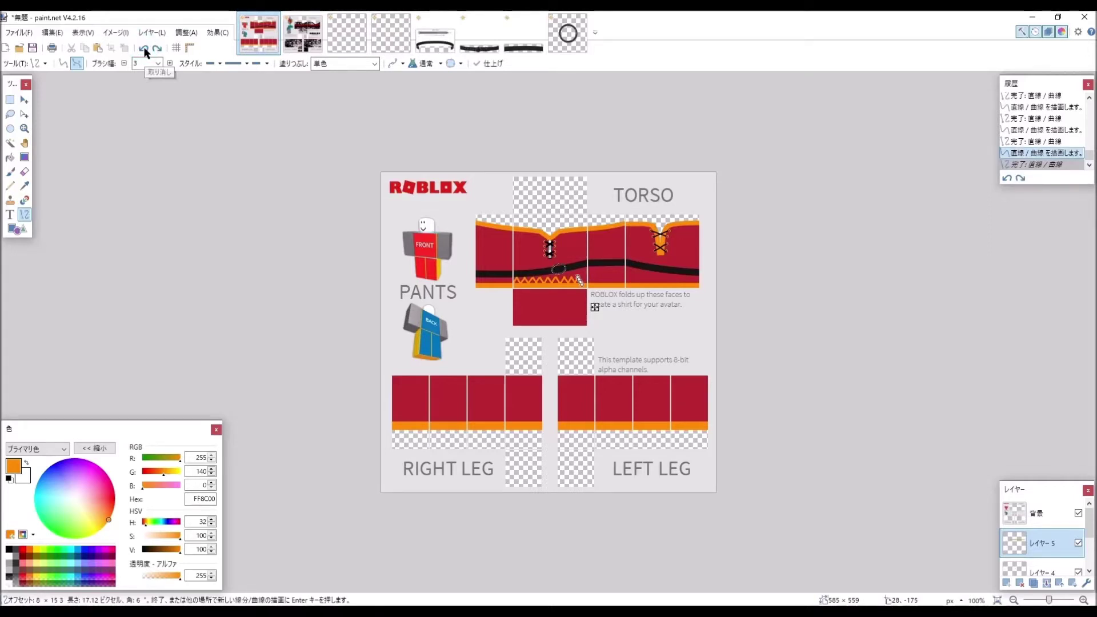
{"action": "left_click", "coordinate": [144, 50]}
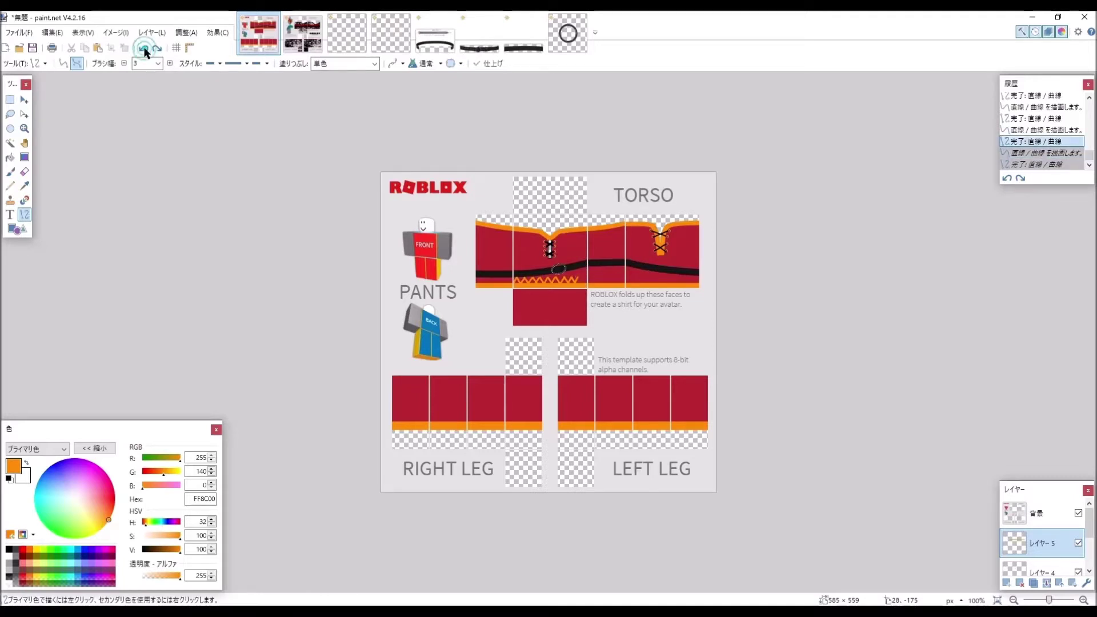
{"action": "left_click", "coordinate": [144, 49]}
{"action": "left_click", "coordinate": [144, 49]}
{"action": "left_click", "coordinate": [144, 49]}
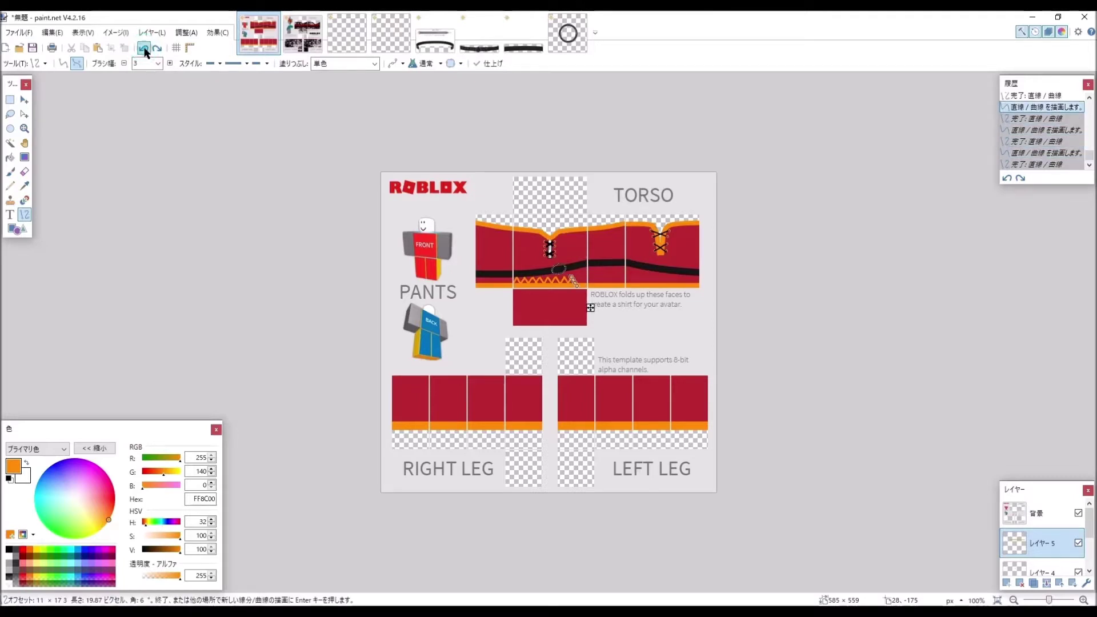
{"action": "left_click", "coordinate": [144, 49]}
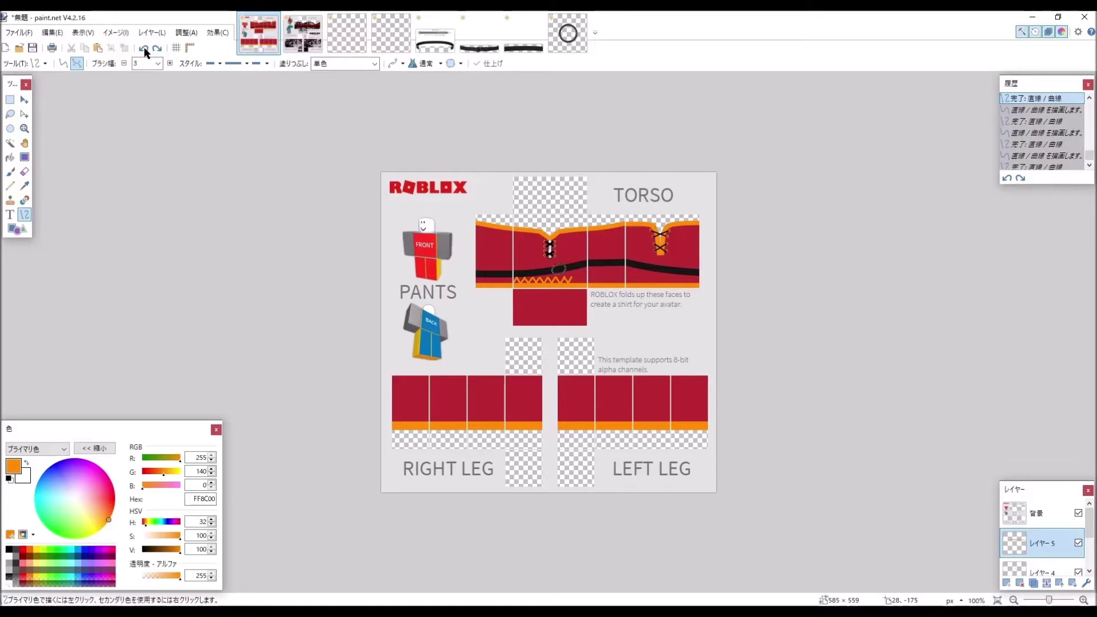
{"action": "left_click", "coordinate": [144, 49]}
{"action": "left_click", "coordinate": [144, 49]}
Select a rectangular section of the orange zigzag on the front torso hem, about 74 × 14 px.
{"action": "left_click", "coordinate": [10, 100]}
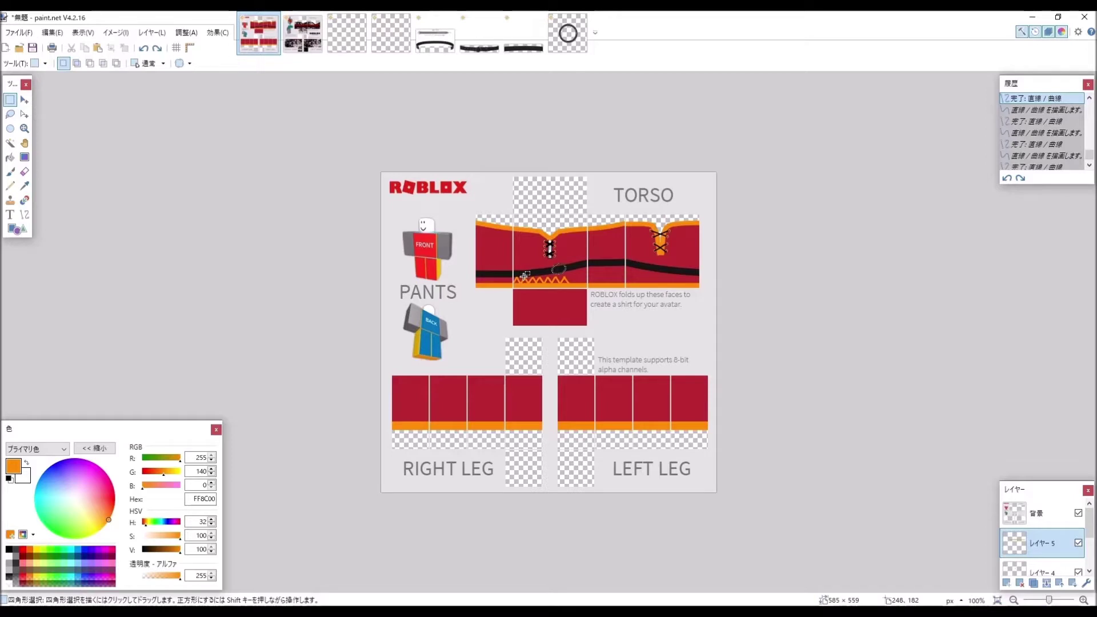
{"action": "left_click_drag", "start_coordinate": [524, 276], "coordinate": [571, 284]}
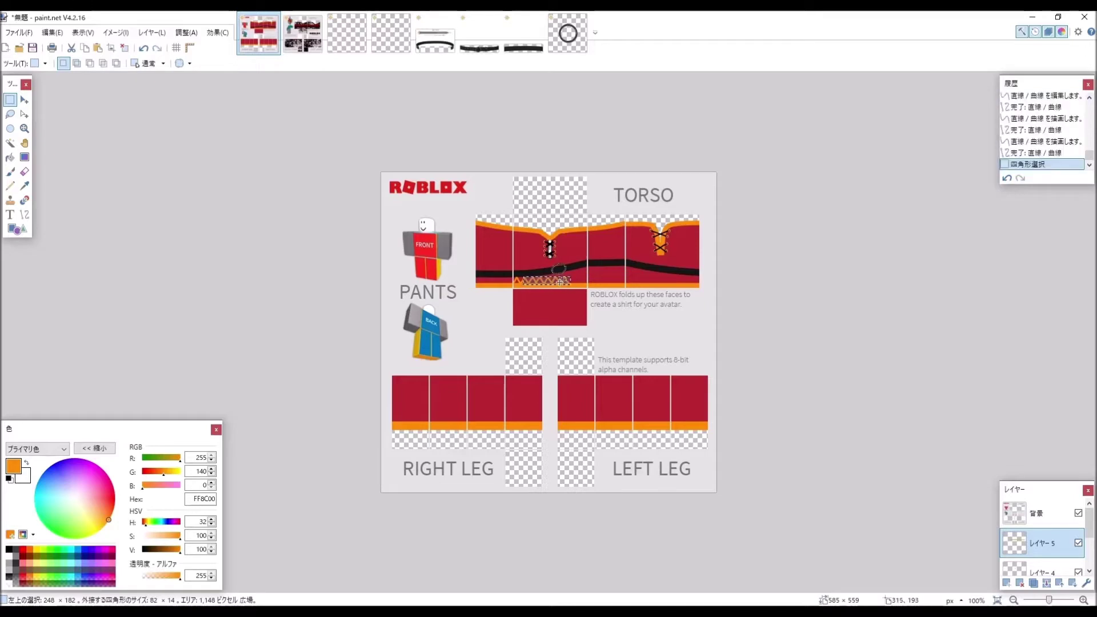
{"action": "left_click", "coordinate": [177, 97]}
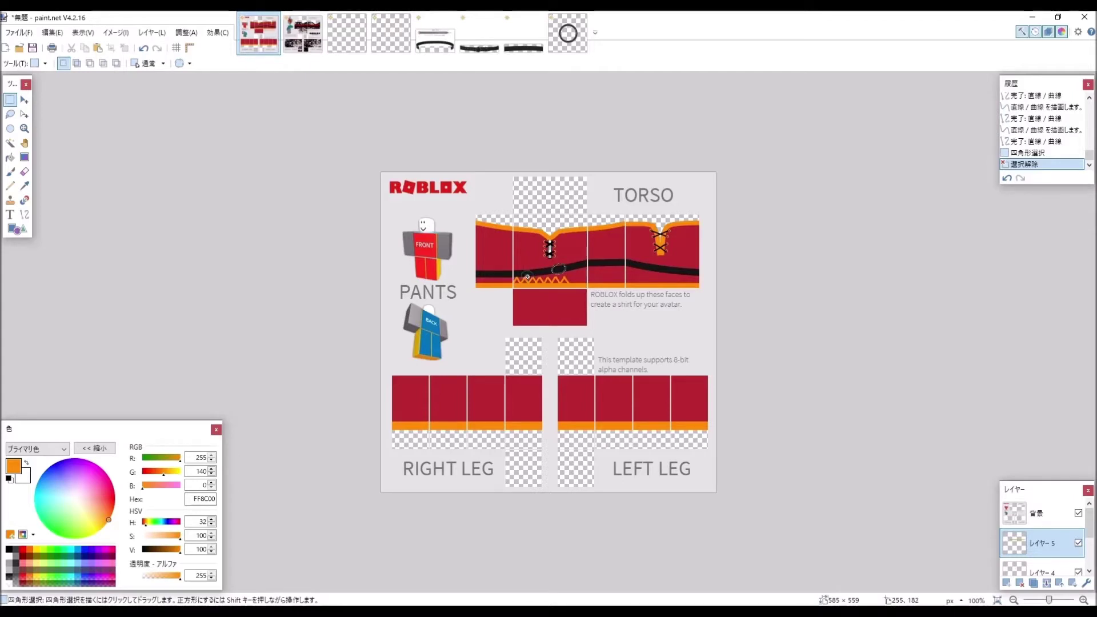
{"action": "left_click_drag", "start_coordinate": [527, 277], "coordinate": [569, 283]}
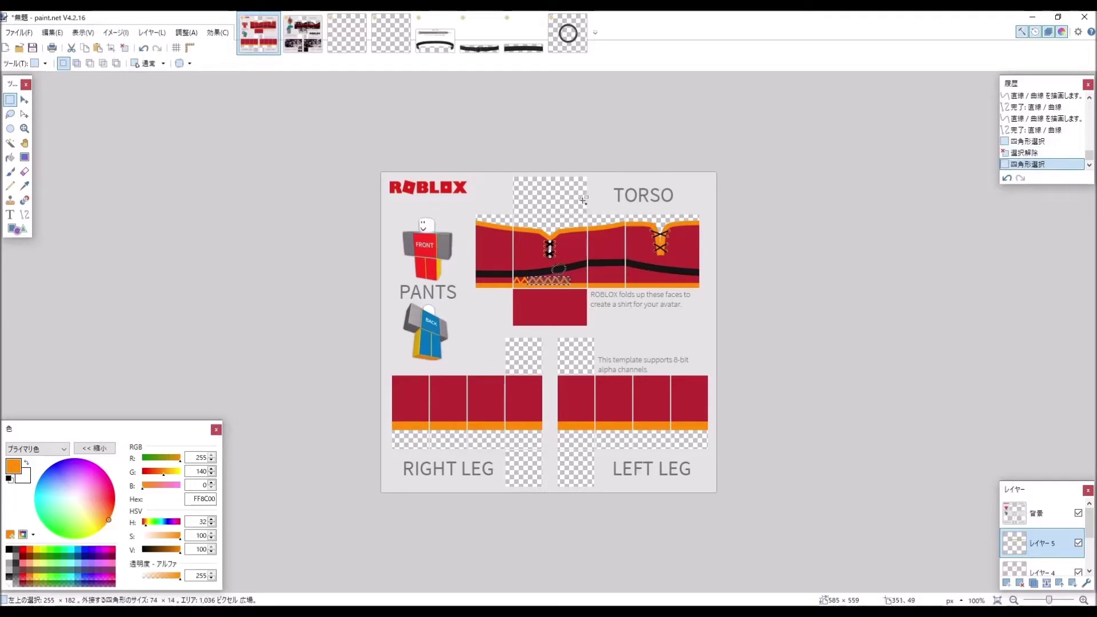
Copy the selected zigzag section and place two pasted copies end to end, extending the pattern across the side panel onto the back panel.
{"action": "key", "text": "ctrl+v"}
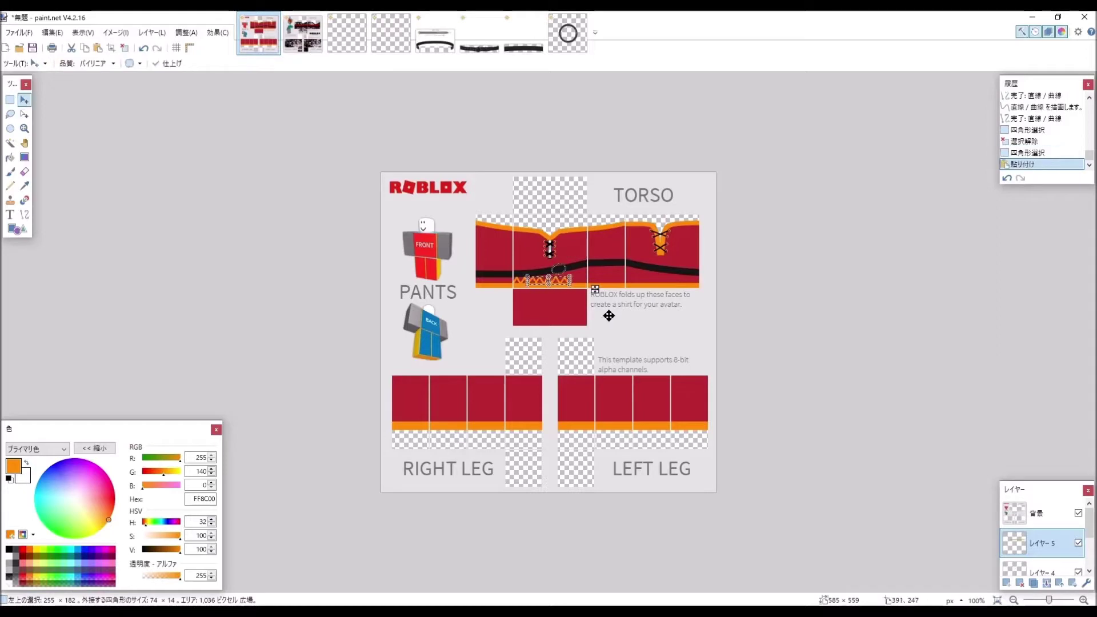
{"action": "left_click_drag", "start_coordinate": [595, 289], "coordinate": [634, 289]}
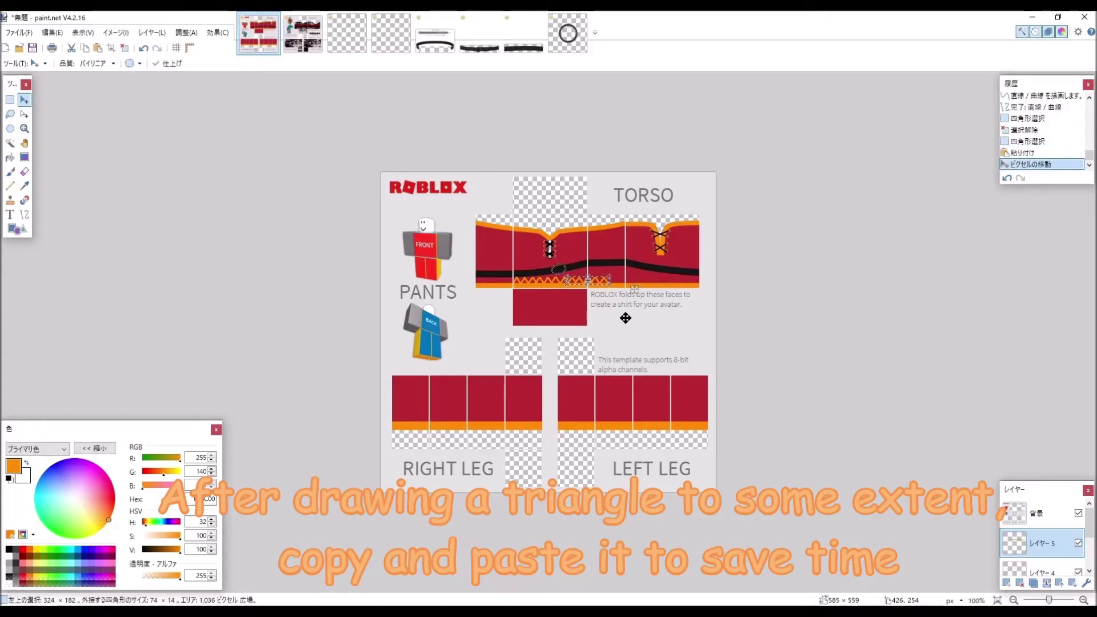
{"action": "key", "text": "ctrl+d"}
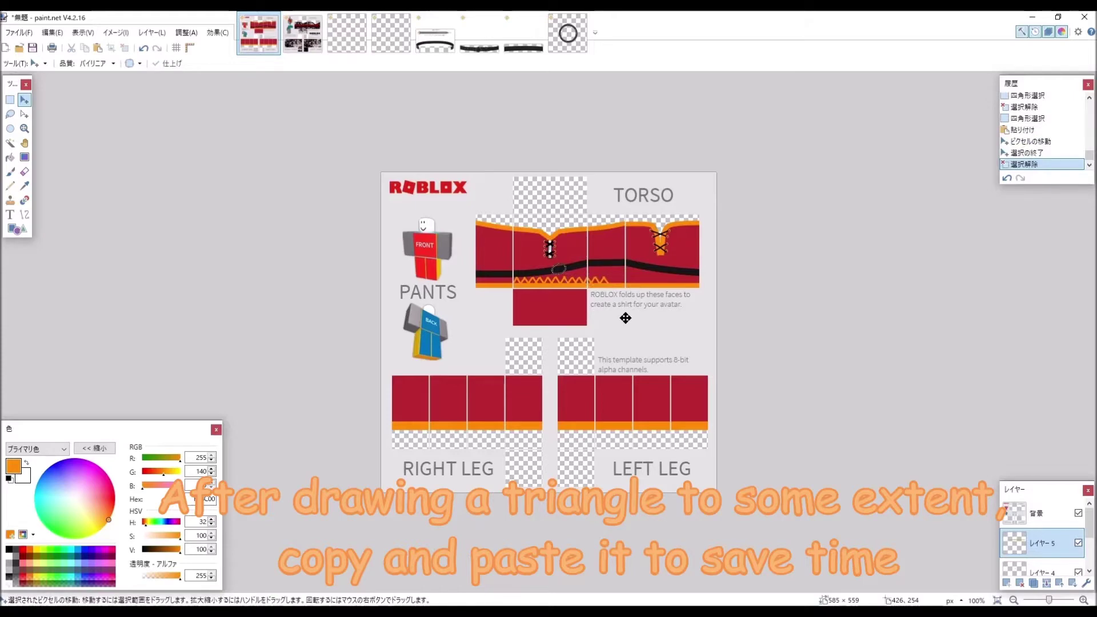
{"action": "key", "text": "ctrl+v"}
{"action": "left_click_drag", "start_coordinate": [597, 289], "coordinate": [674, 289]}
{"action": "key", "text": "ctrl+d"}
Paste further copies of the zigzag section to complete the hem on the back panel and the side panel before the front.
{"action": "key", "text": "ctrl+v"}
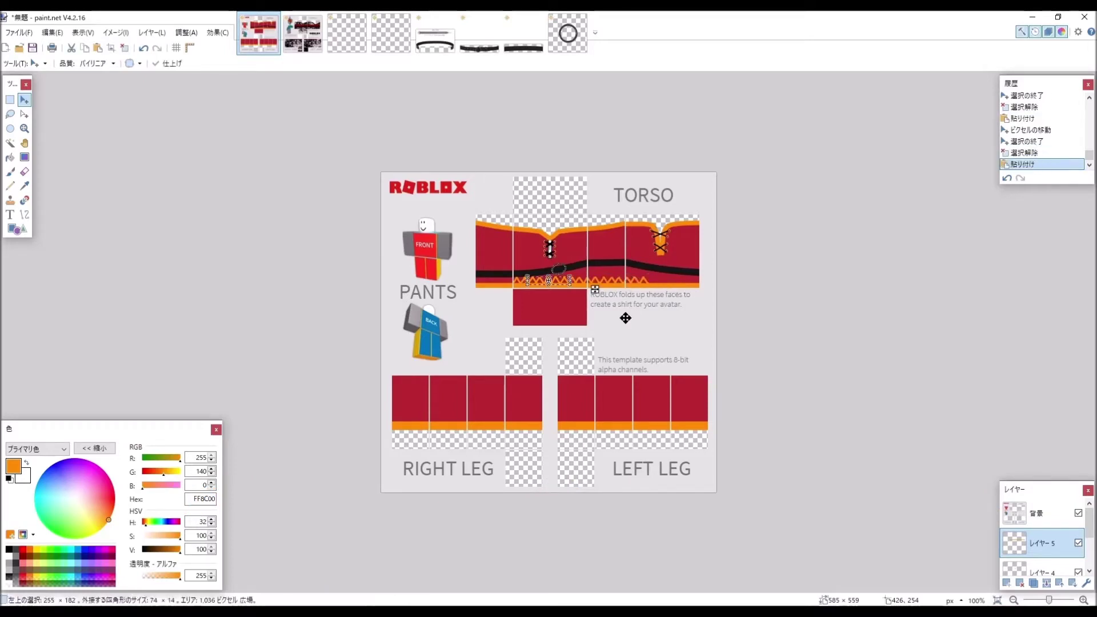
{"action": "left_click_drag", "start_coordinate": [594, 289], "coordinate": [715, 289]}
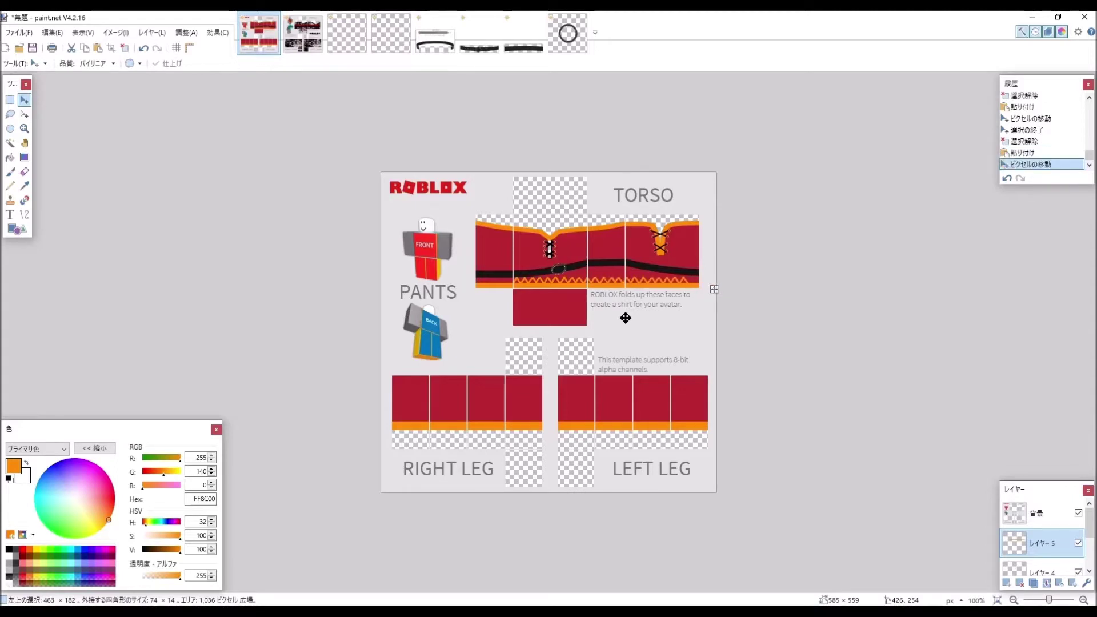
{"action": "key", "text": "ctrl+z"}
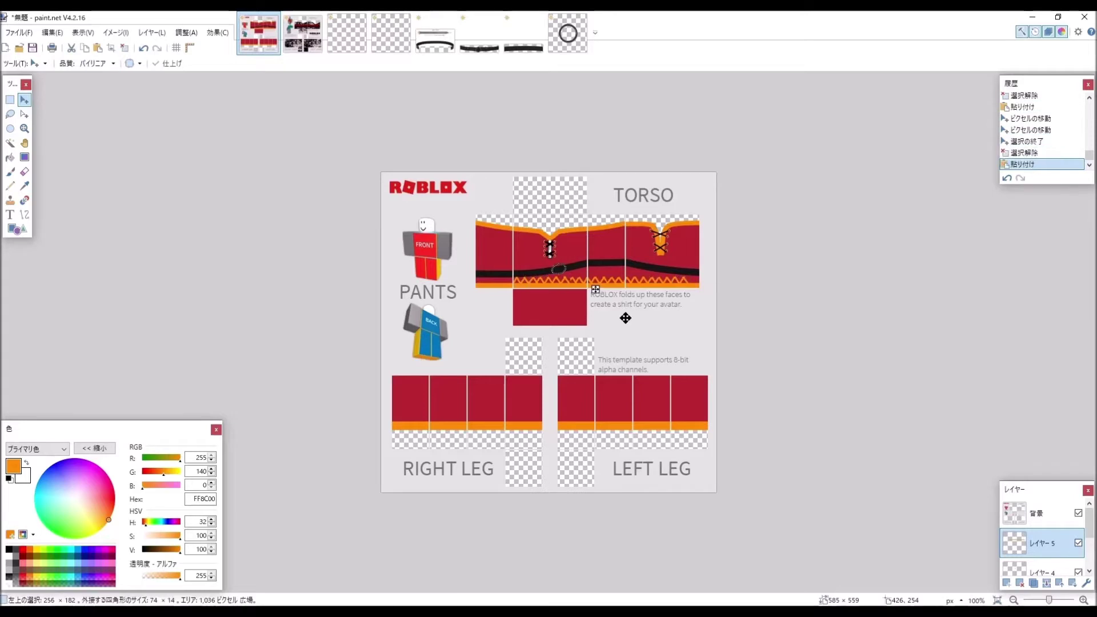
{"action": "left_click_drag", "start_coordinate": [600, 290], "coordinate": [739, 289]}
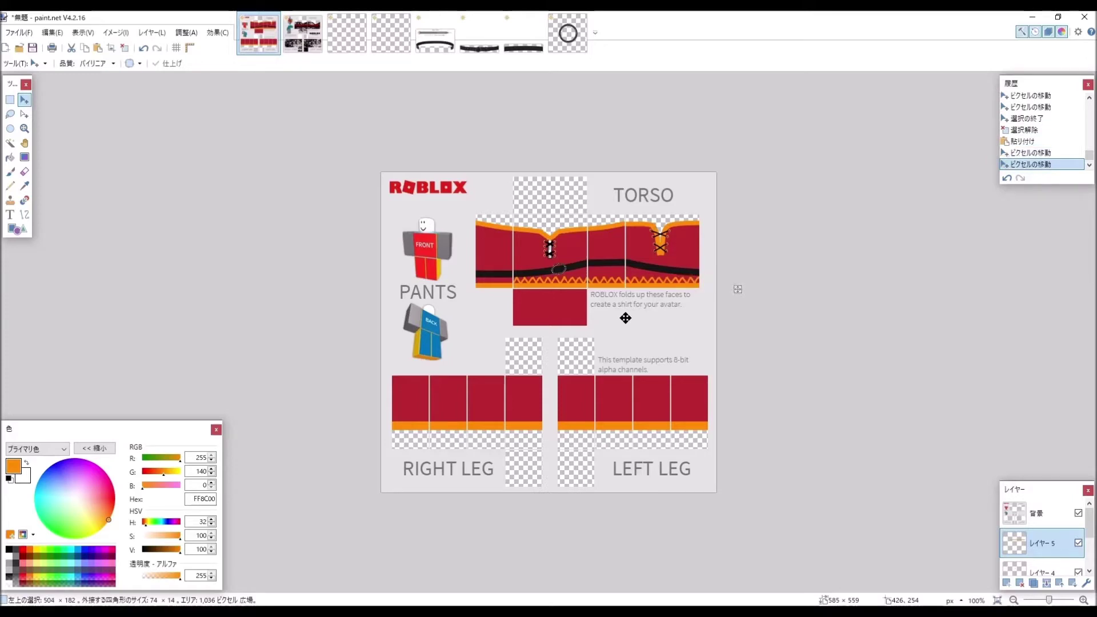
{"action": "key", "text": "ctrl+d"}
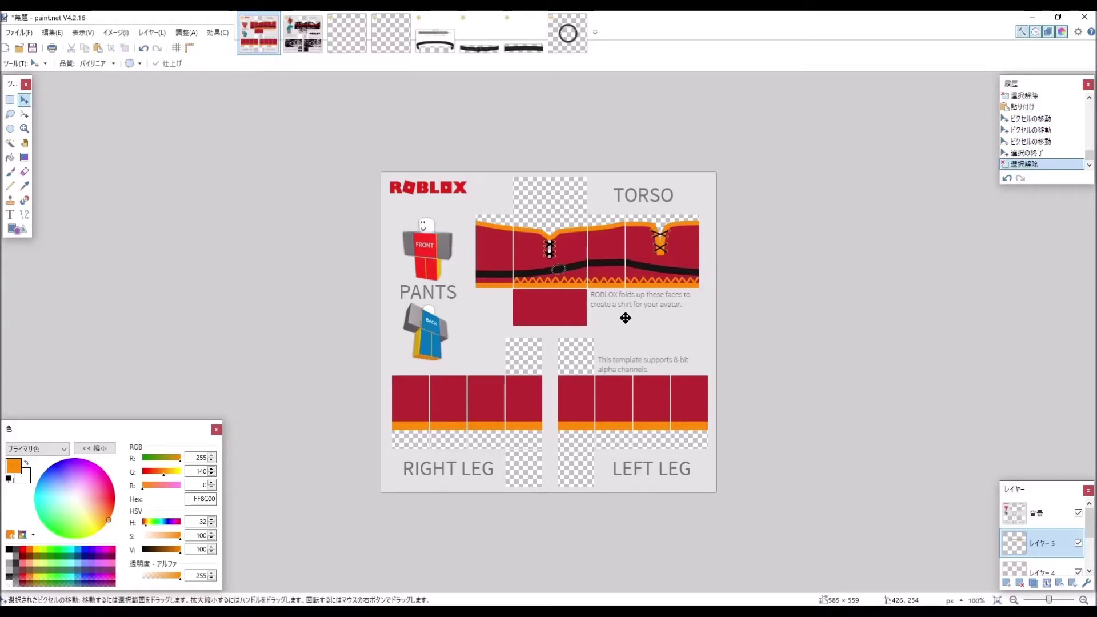
{"action": "key", "text": "ctrl+v"}
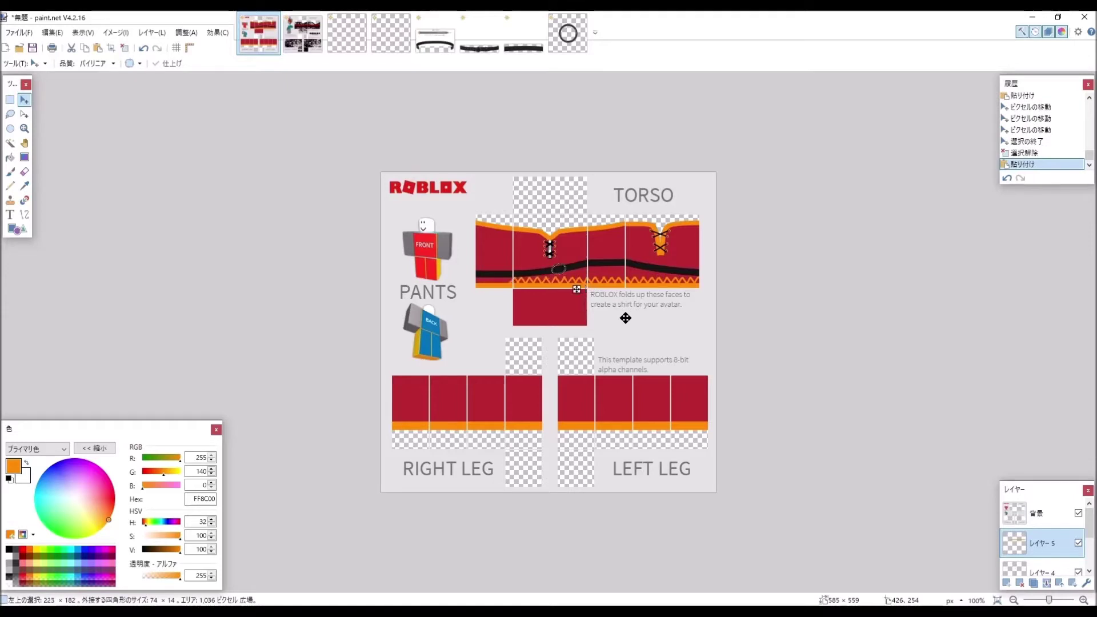
{"action": "left_click_drag", "start_coordinate": [577, 289], "coordinate": [539, 289]}
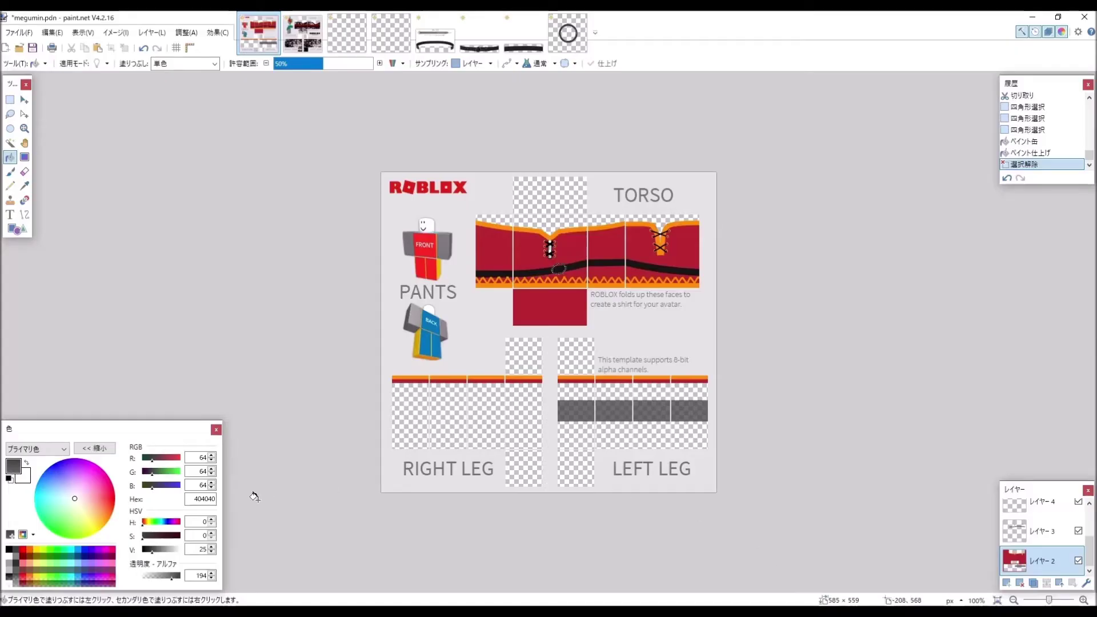
Switch to the browser, open the source page of the white wood wall image in a new tab and copy the image.
{"action": "left_click", "coordinate": [95, 566]}
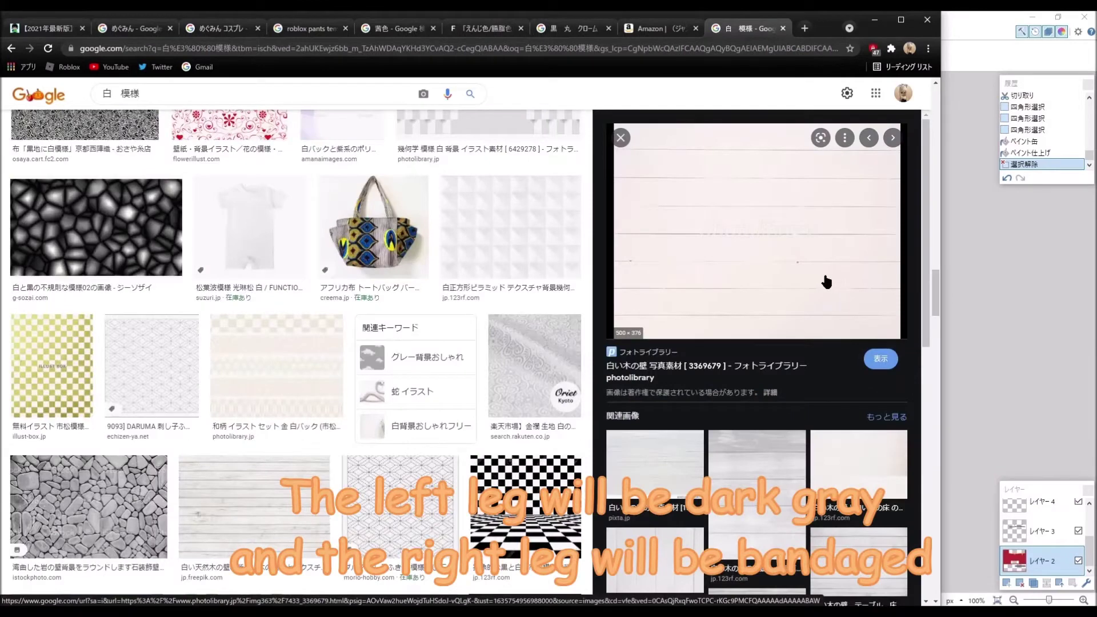
{"action": "right_click", "coordinate": [713, 201]}
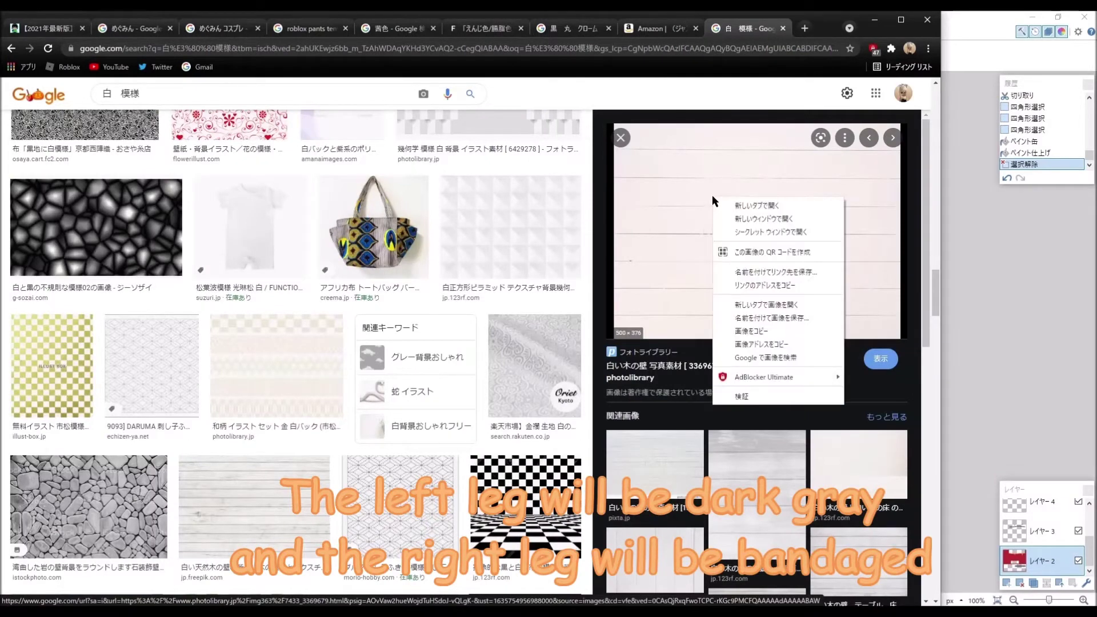
{"action": "left_click", "coordinate": [739, 174]}
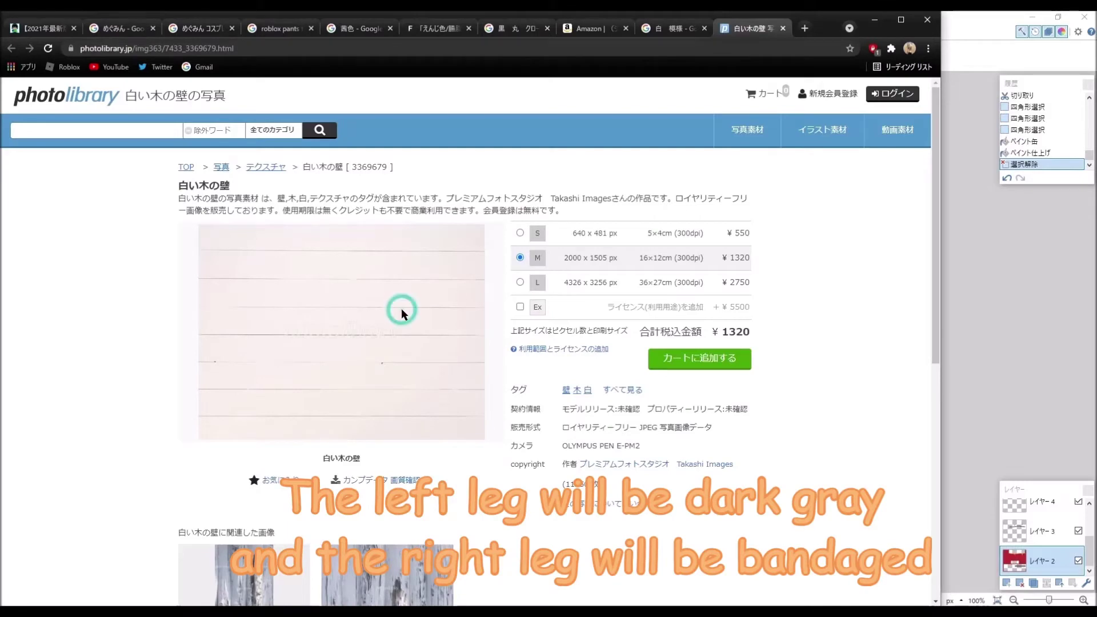
{"action": "right_click", "coordinate": [402, 310]}
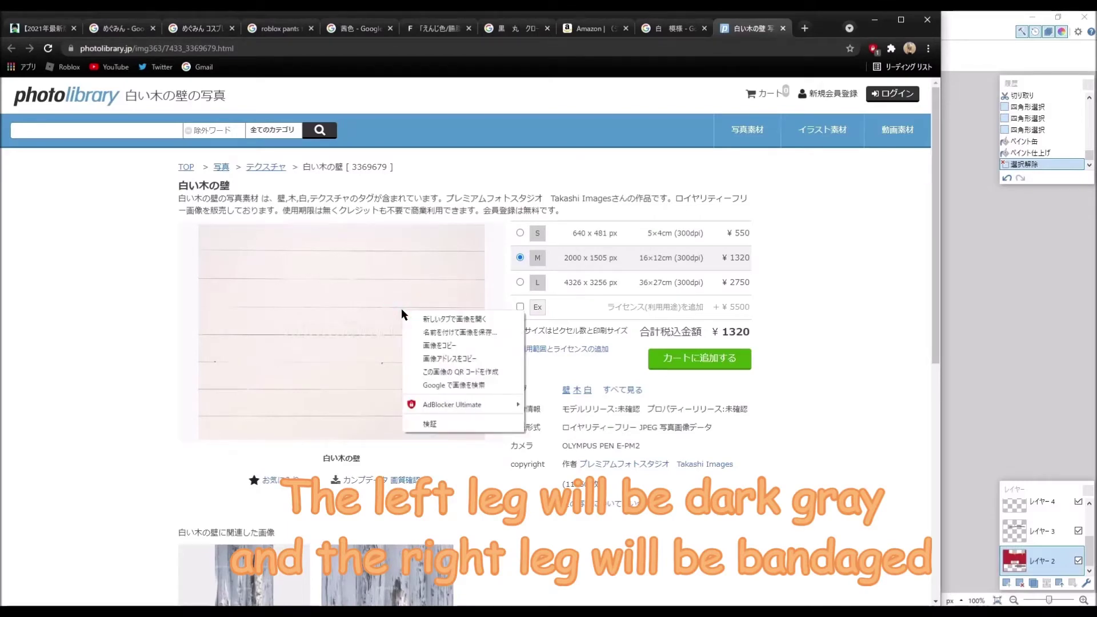
{"action": "left_click", "coordinate": [434, 346]}
{"action": "scroll", "coordinate": [431, 342], "scroll_direction": "down", "scroll_amount": 5}
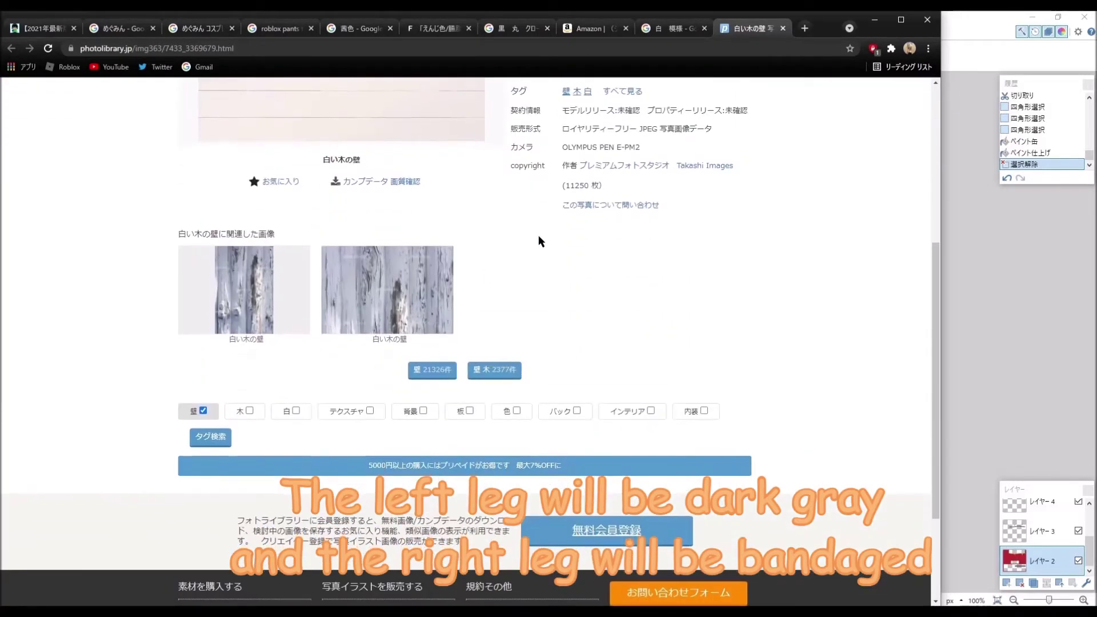
{"action": "left_click", "coordinate": [956, 16]}
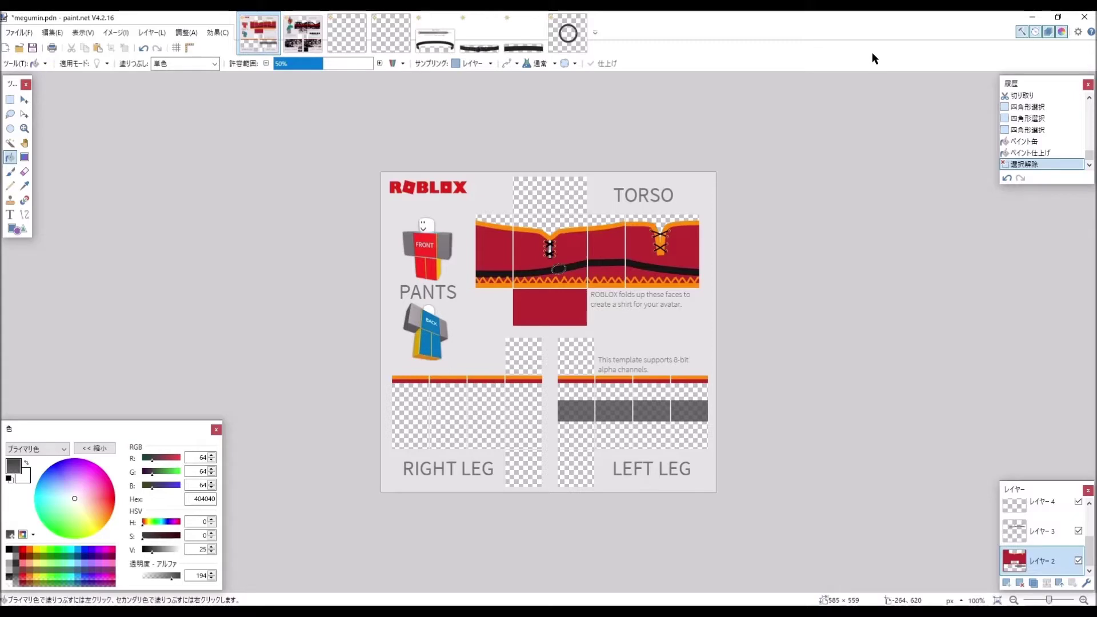
Paste the wood image onto layer 2 of the template, squash it to 500 × 100 px and cut it to the clipboard.
{"action": "key", "text": "ctrl+v"}
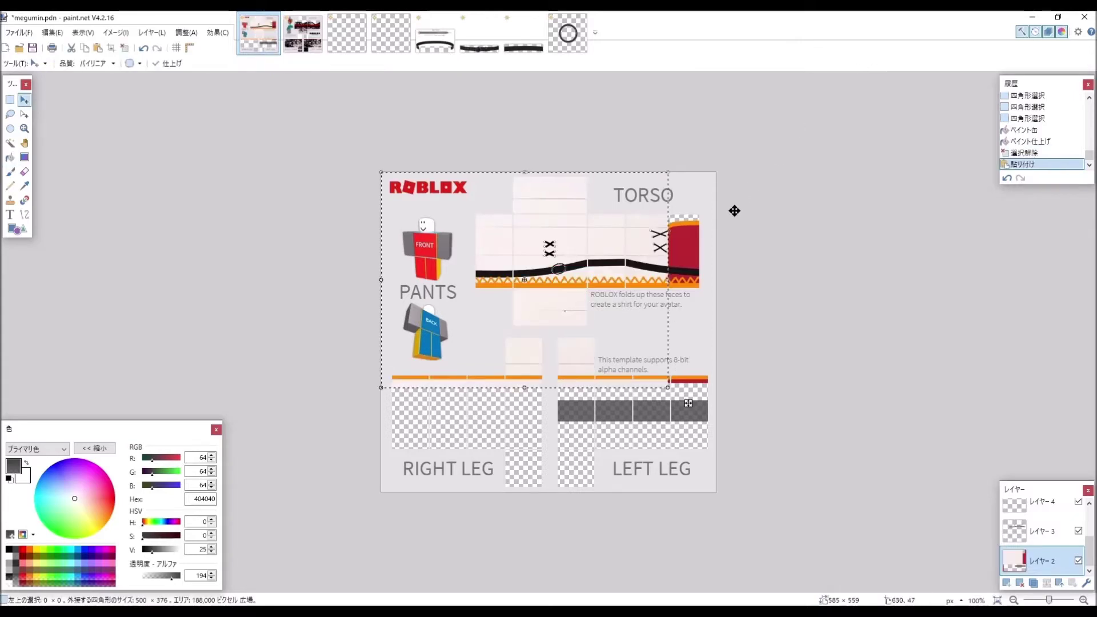
{"action": "left_click_drag", "start_coordinate": [525, 390], "coordinate": [497, 234]}
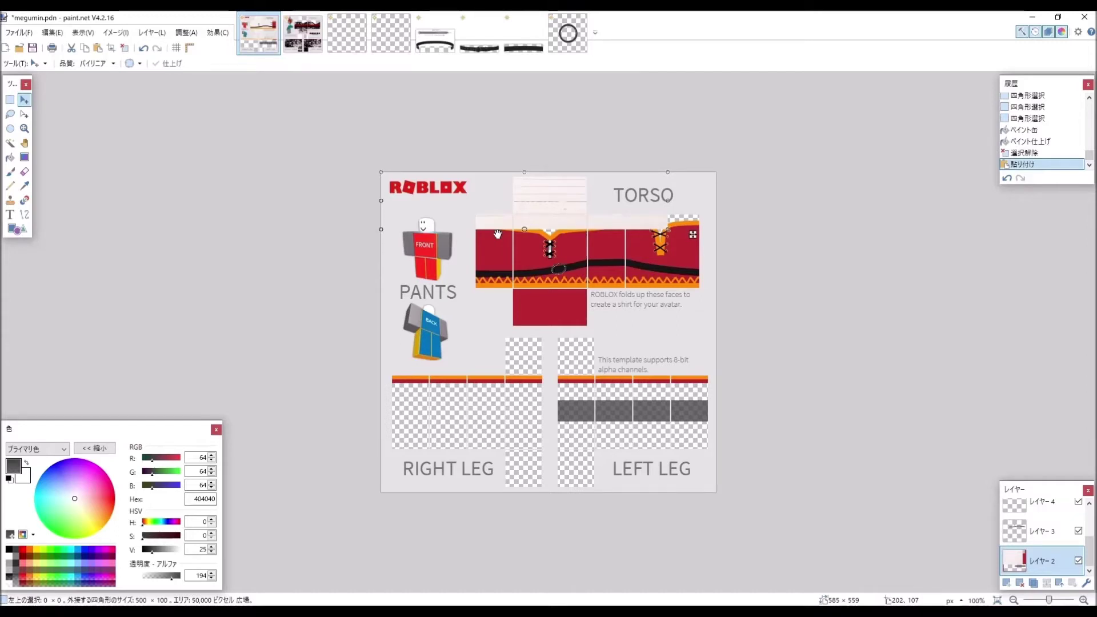
{"action": "left_click_drag", "start_coordinate": [497, 235], "coordinate": [497, 234]}
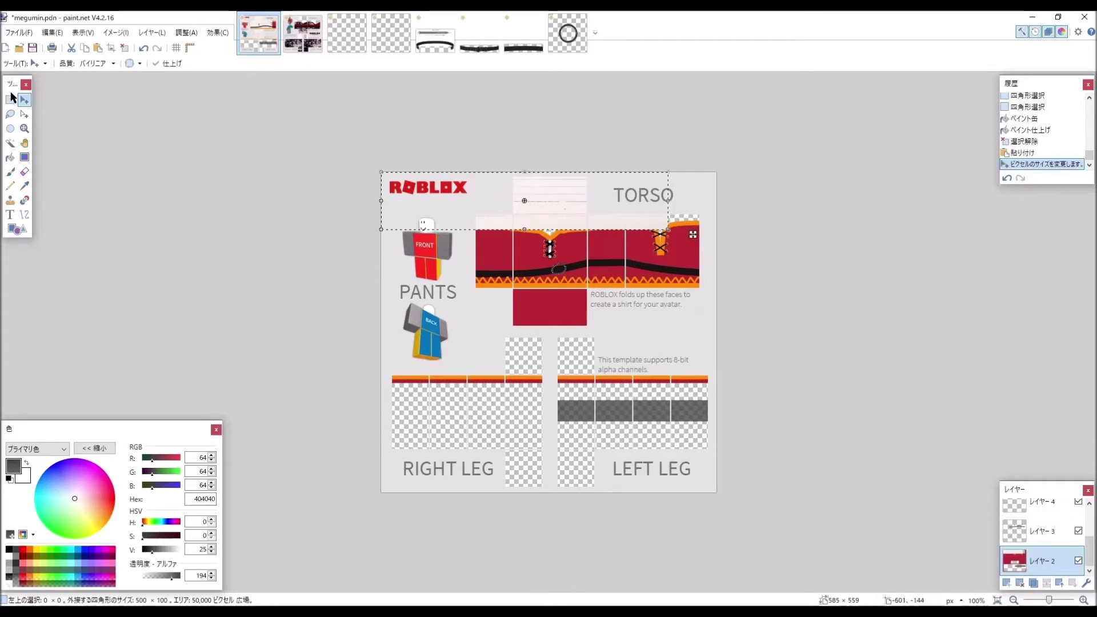
{"action": "left_click", "coordinate": [71, 48]}
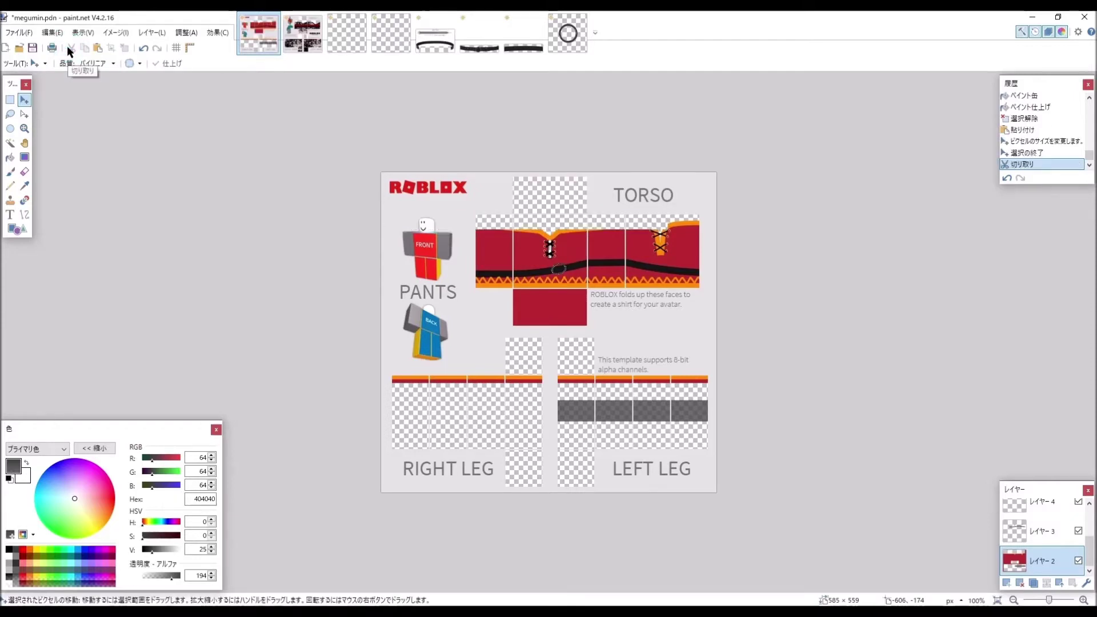
Undo the cut, the resizing and the pasting of the wood image on layer 2 of the template.
{"action": "left_click", "coordinate": [143, 49]}
{"action": "left_click", "coordinate": [142, 49]}
{"action": "left_click", "coordinate": [141, 49]}
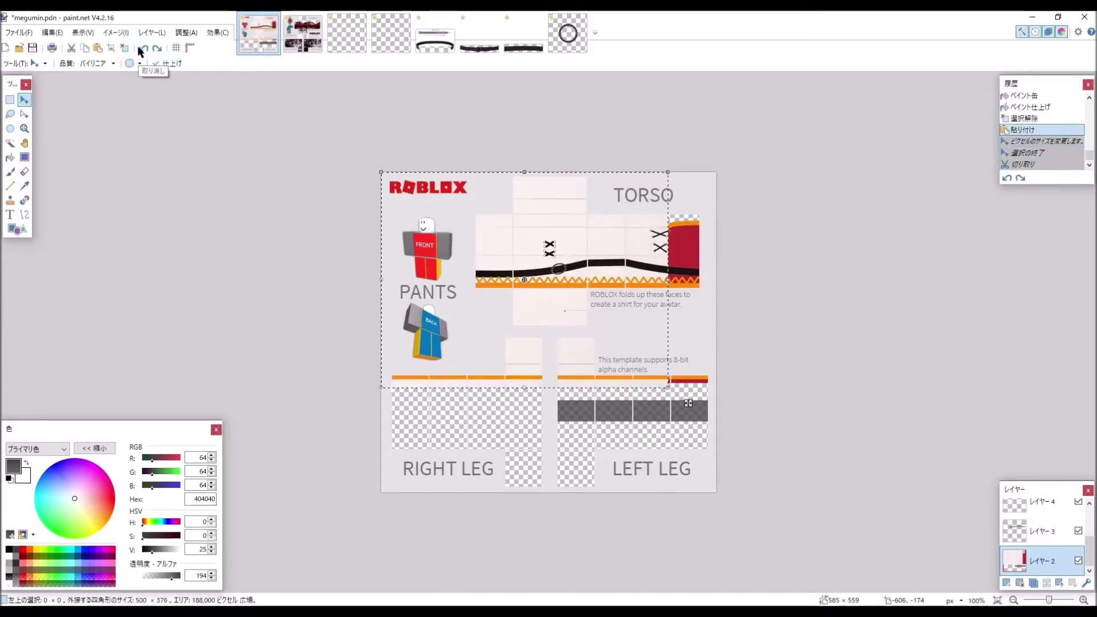
{"action": "left_click", "coordinate": [141, 49]}
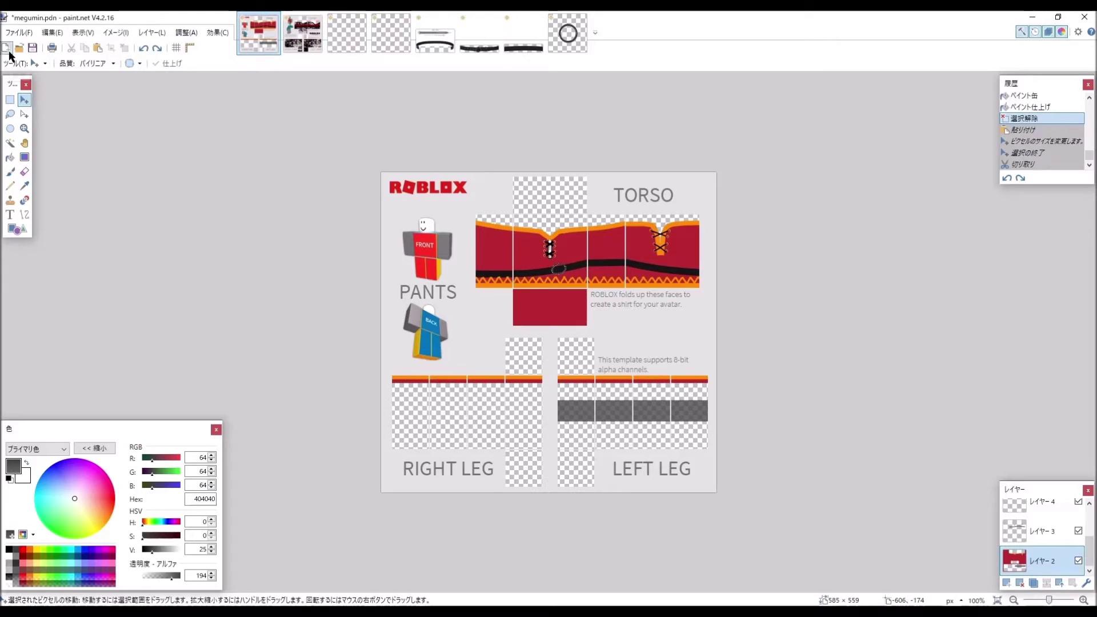
Create a new 500 × 100 px image and paste the squashed wood texture into it.
{"action": "left_click", "coordinate": [6, 47]}
{"action": "left_click", "coordinate": [537, 383]}
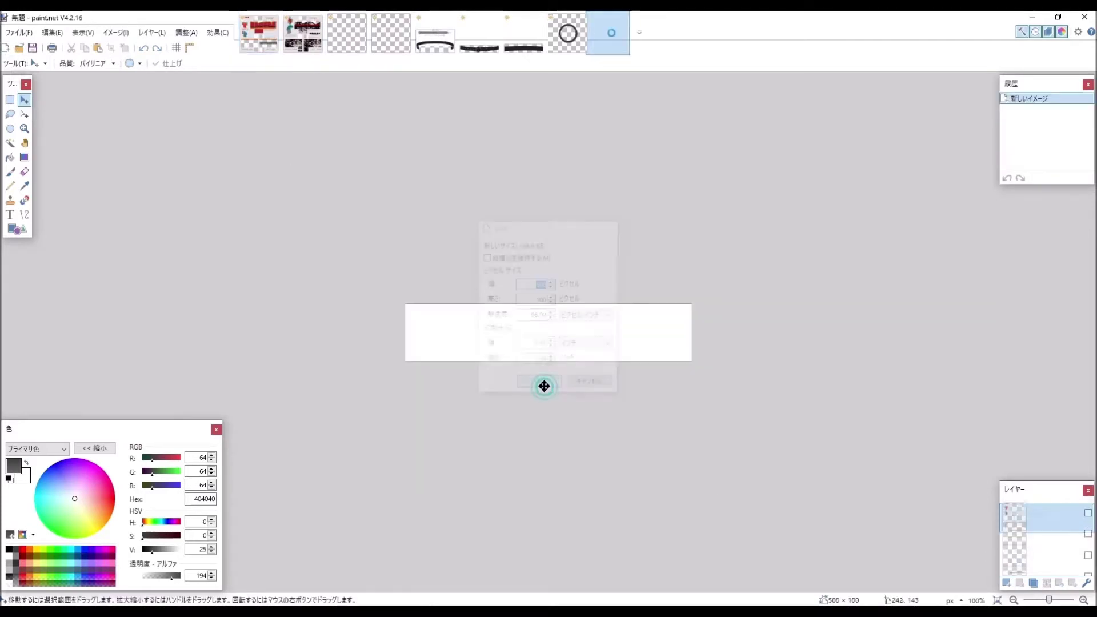
{"action": "key", "text": "ctrl+v"}
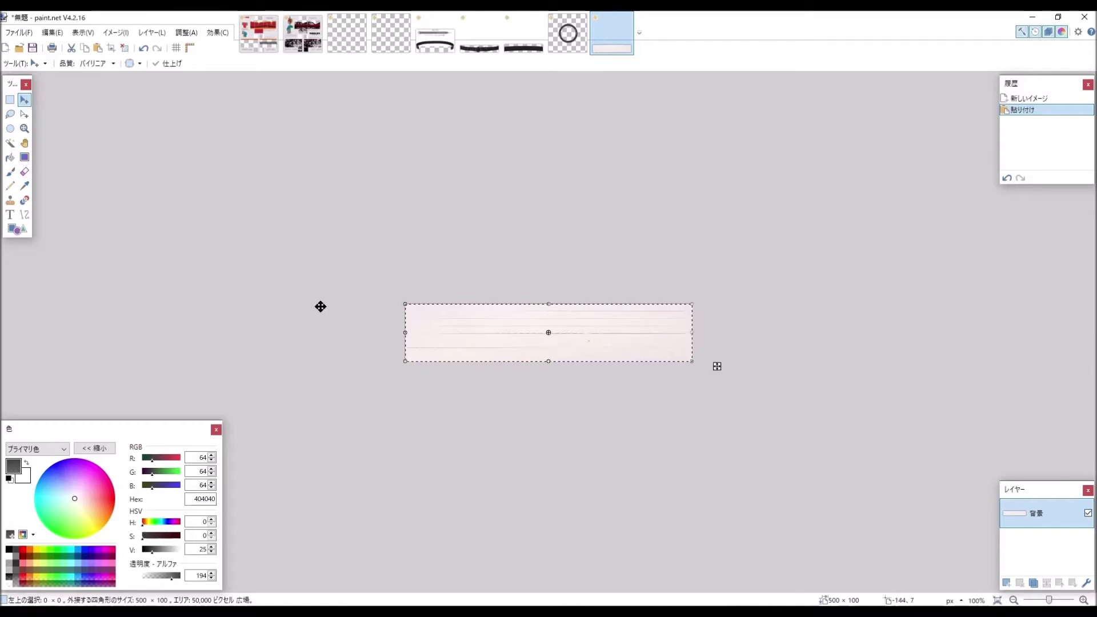
Select a full-height rectangular section of the wood texture about 148 px wide, near its right end.
{"action": "left_click", "coordinate": [10, 101]}
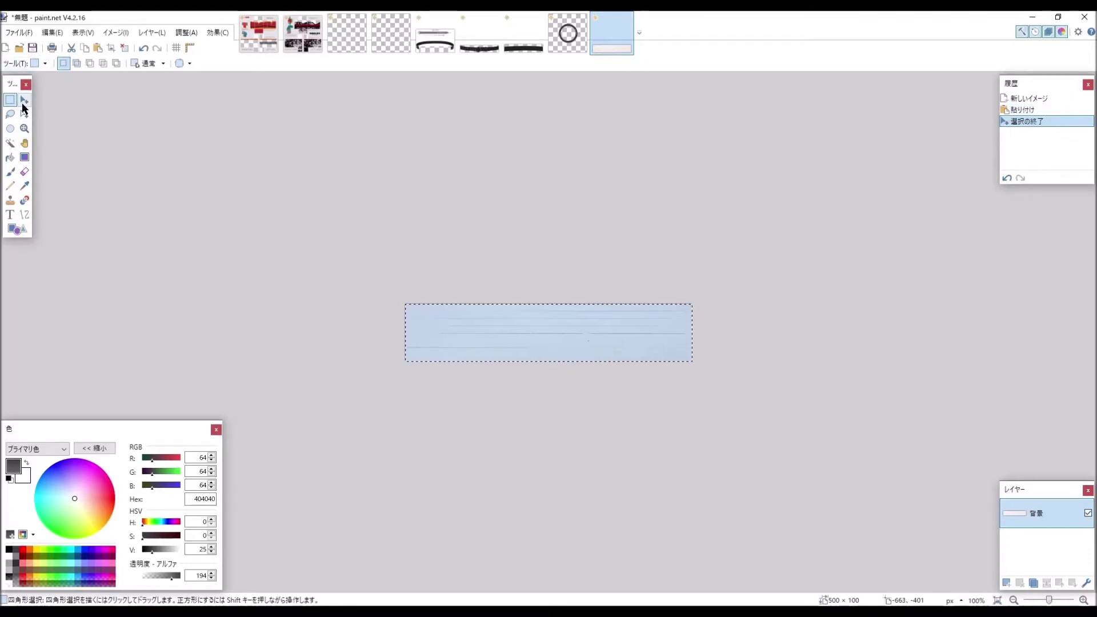
{"action": "left_click", "coordinate": [24, 101]}
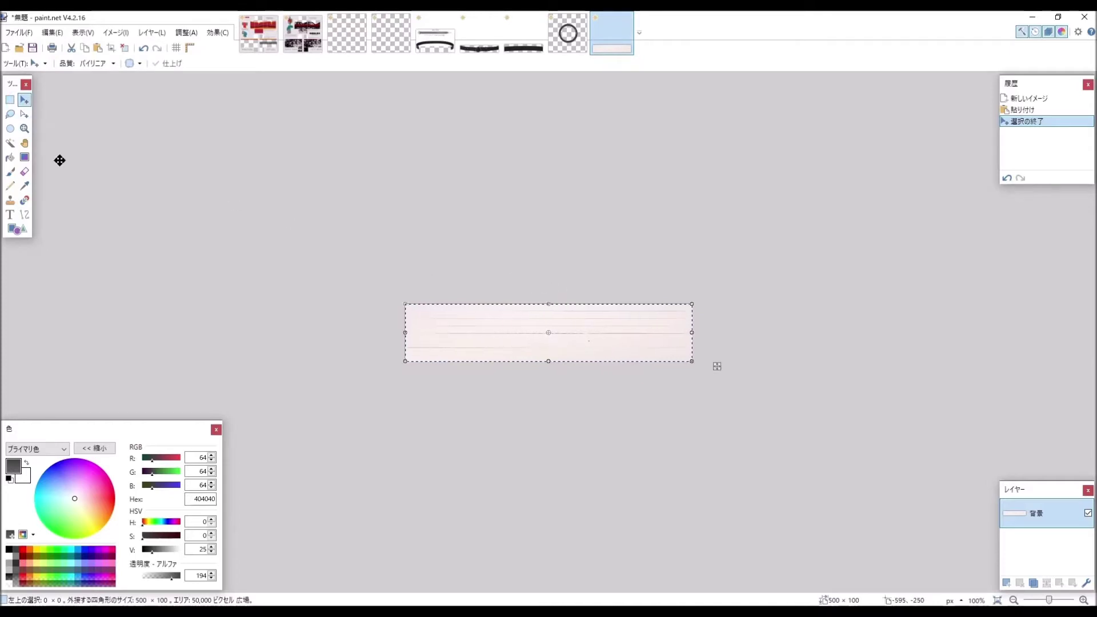
{"action": "left_click", "coordinate": [10, 99]}
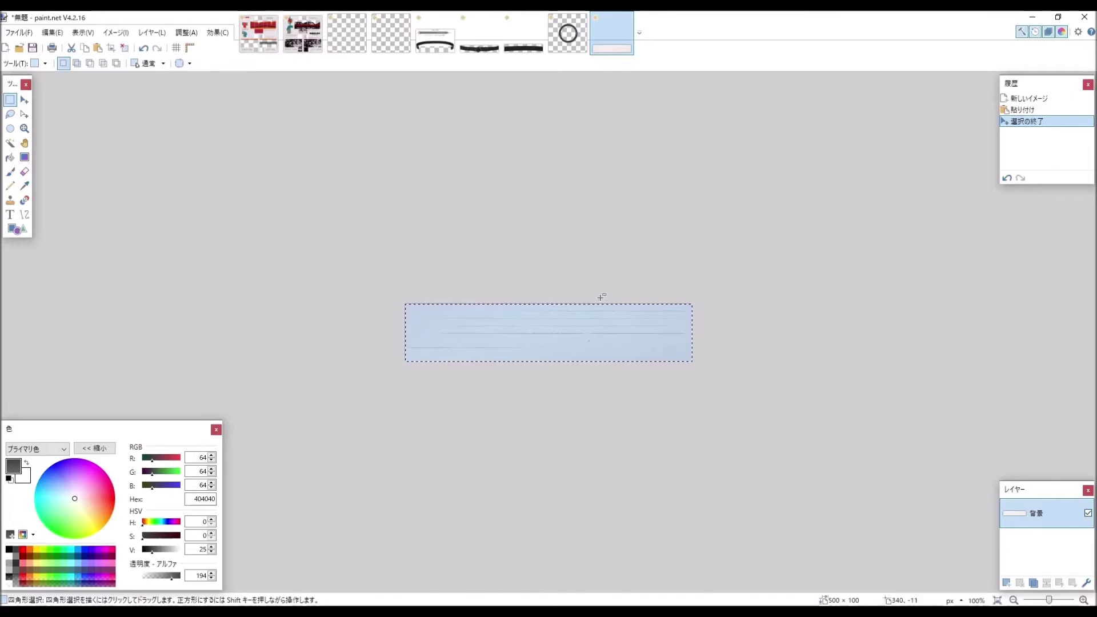
{"action": "left_click_drag", "start_coordinate": [601, 297], "coordinate": [686, 375]}
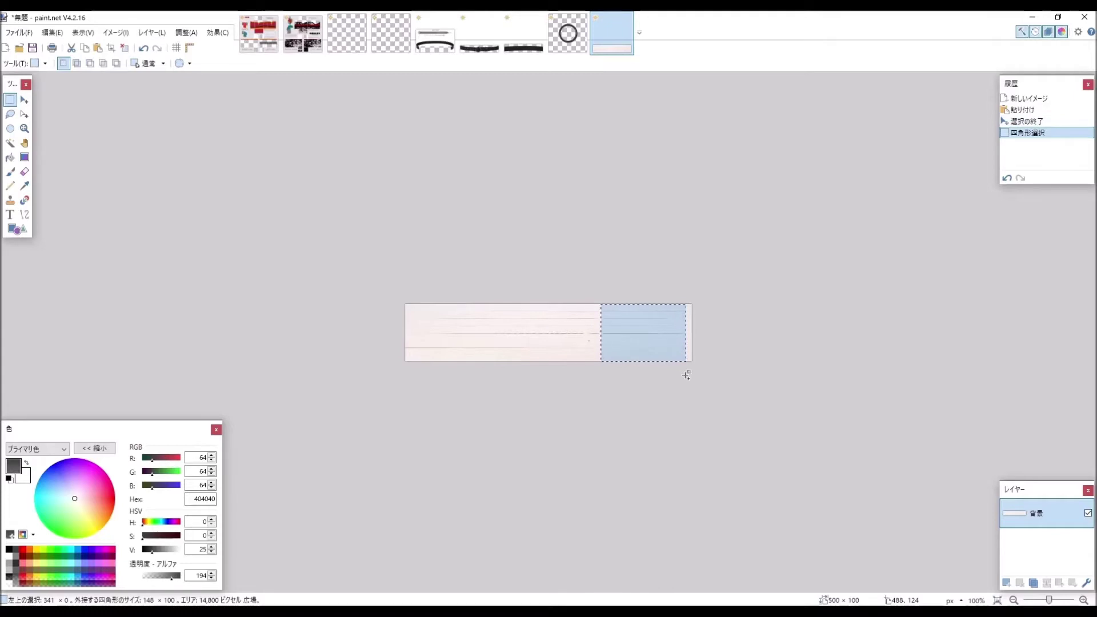
Paste the copied wood section onto layer 2 of the megumin template and stretch it across the right leg panels, about 282 × 60 px.
{"action": "left_click", "coordinate": [259, 33]}
{"action": "key", "text": "ctrl+v"}
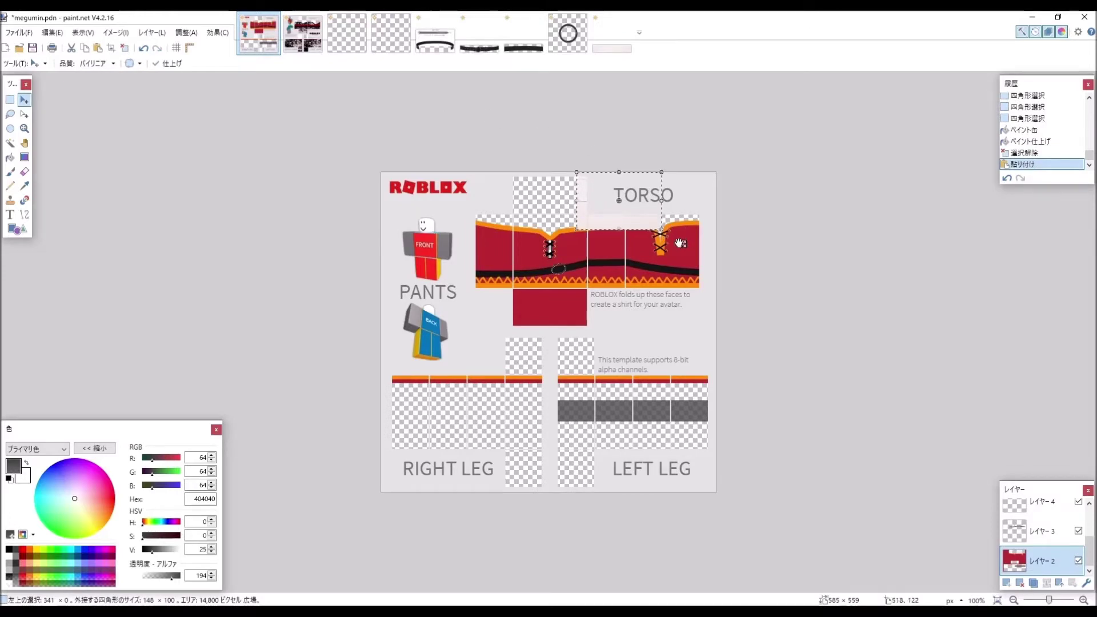
{"action": "left_click_drag", "start_coordinate": [684, 245], "coordinate": [489, 464]}
{"action": "left_click_drag", "start_coordinate": [424, 447], "coordinate": [570, 436]}
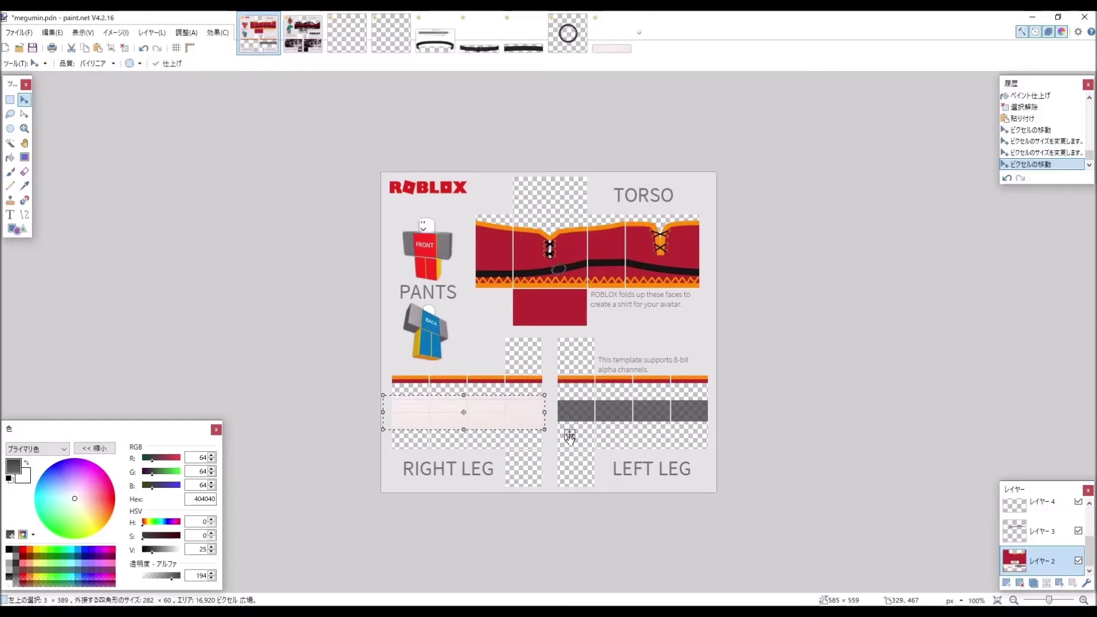
Resize the wood piece on the right leg to about 269 × 58 px, nudge it up slightly and deselect it.
{"action": "left_click_drag", "start_coordinate": [464, 434], "coordinate": [464, 430]}
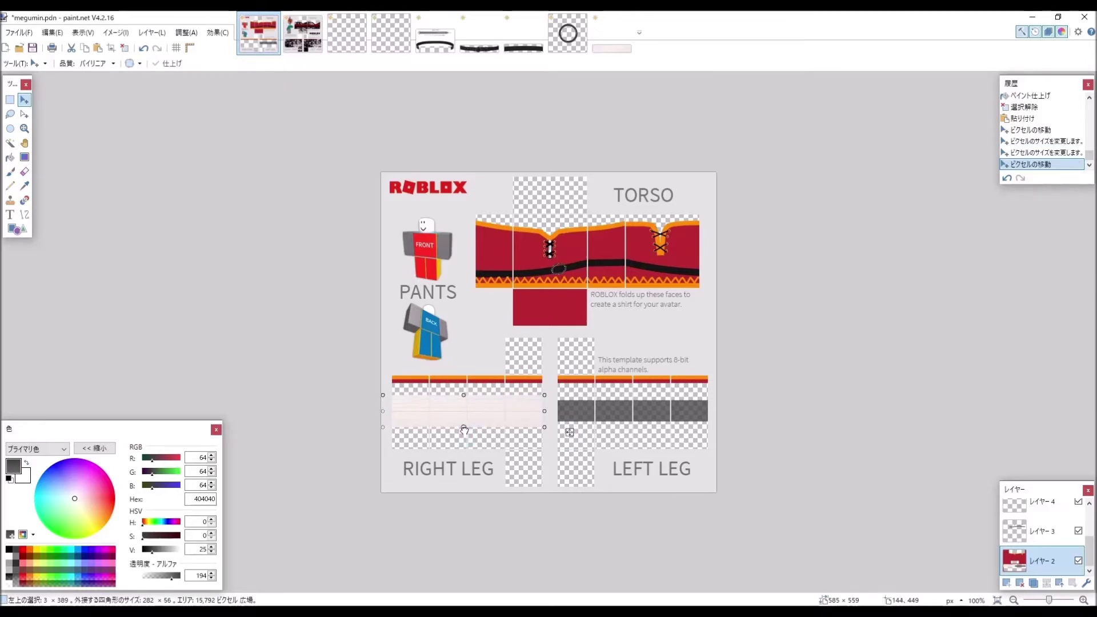
{"action": "left_click_drag", "start_coordinate": [464, 430], "coordinate": [464, 429]}
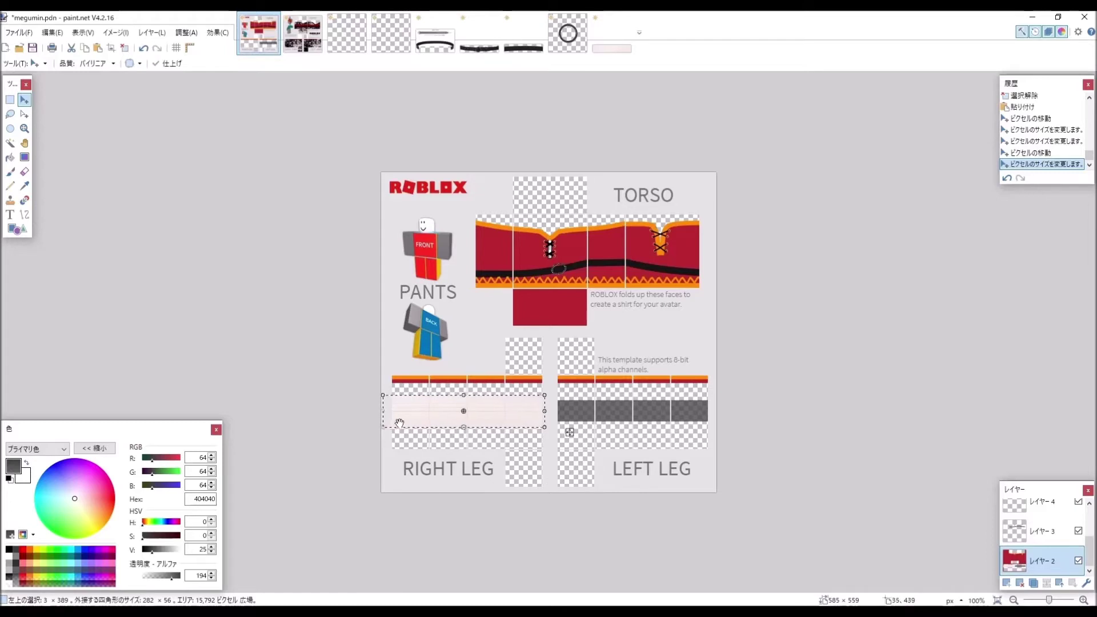
{"action": "left_click_drag", "start_coordinate": [381, 413], "coordinate": [388, 412]}
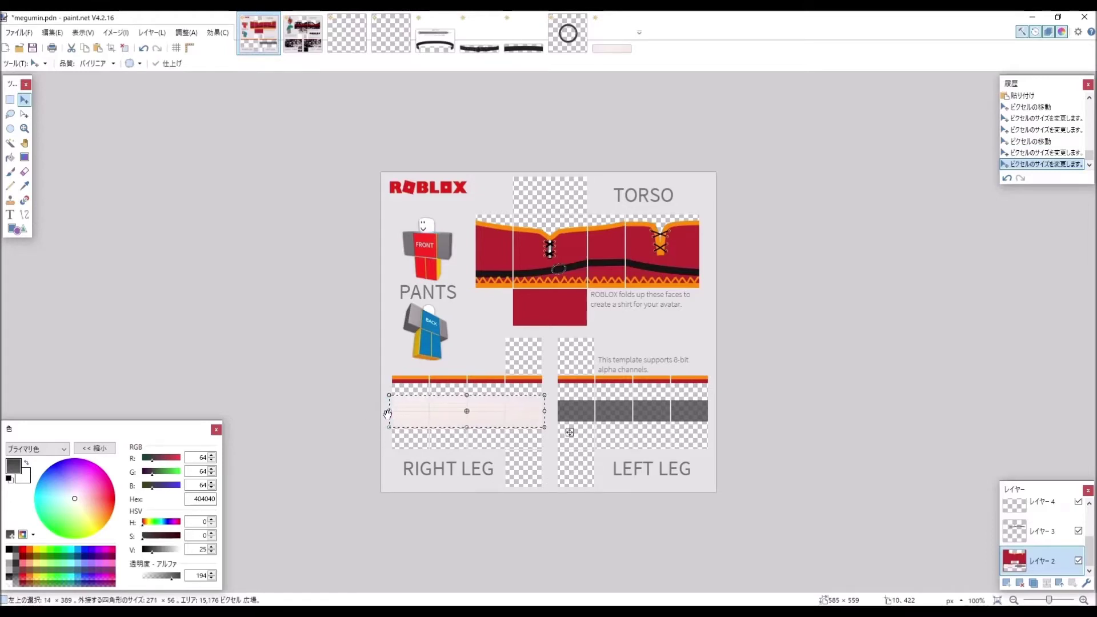
{"action": "left_click_drag", "start_coordinate": [467, 428], "coordinate": [468, 430]}
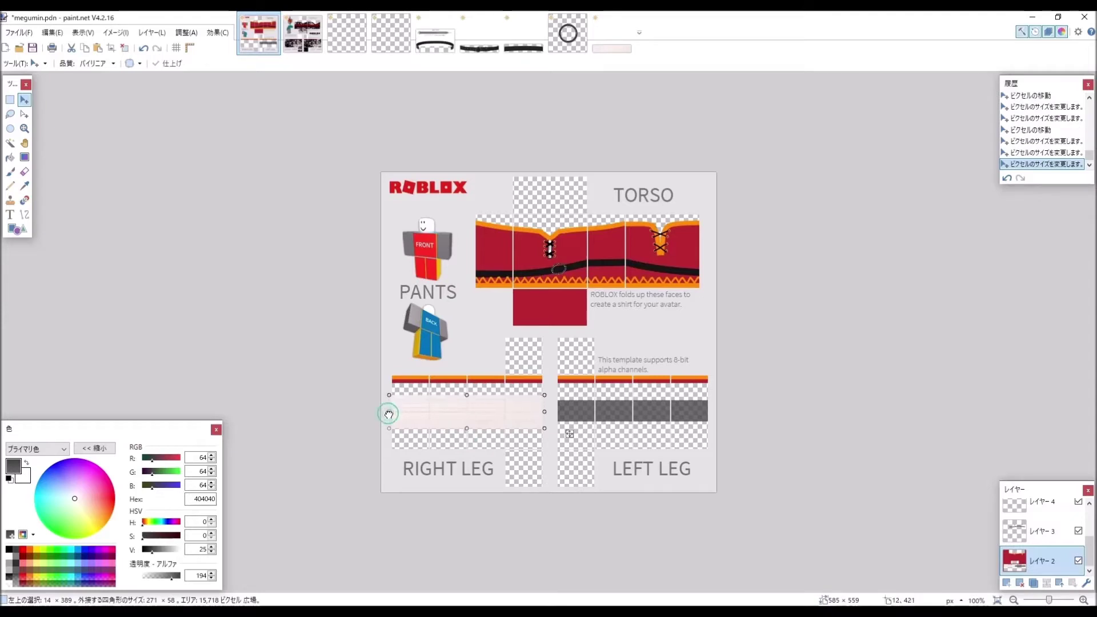
{"action": "left_click_drag", "start_coordinate": [388, 414], "coordinate": [390, 414]}
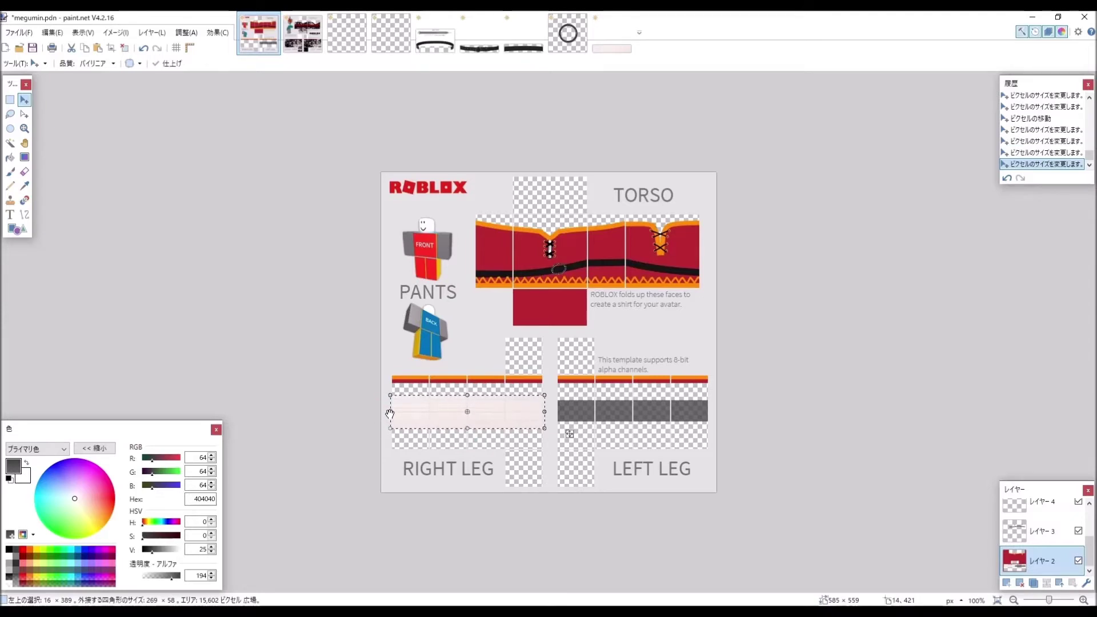
{"action": "key", "text": "Up"}
{"action": "key", "text": "ctrl+d"}
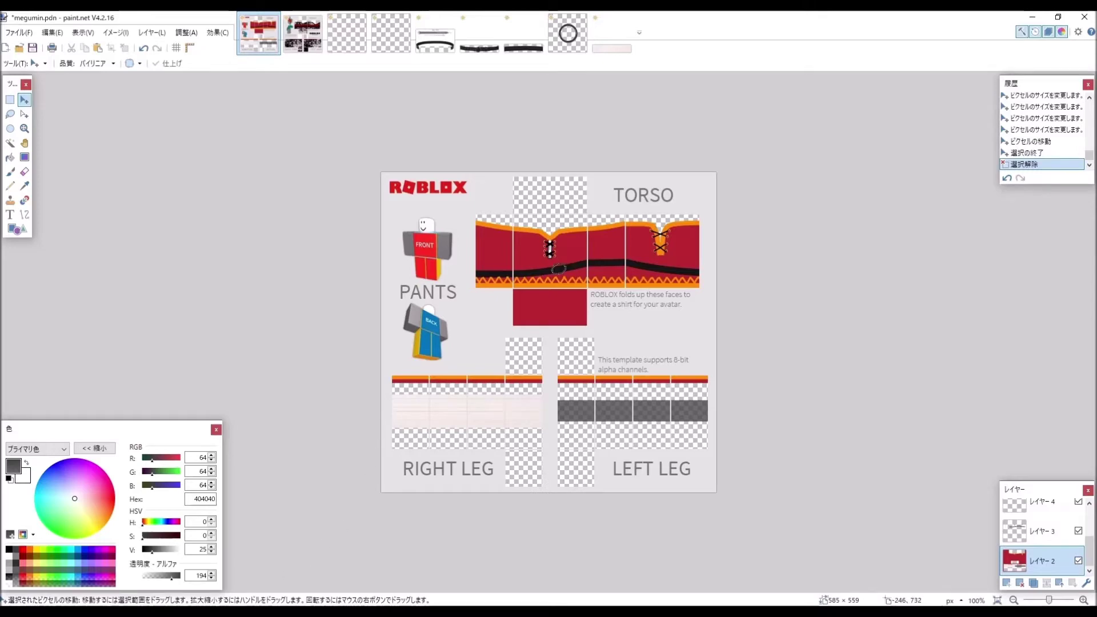
Switch to the browser, examine the leg and boot colors in the Megumin reference images, and return to the template.
{"action": "key", "text": "alt+Tab"}
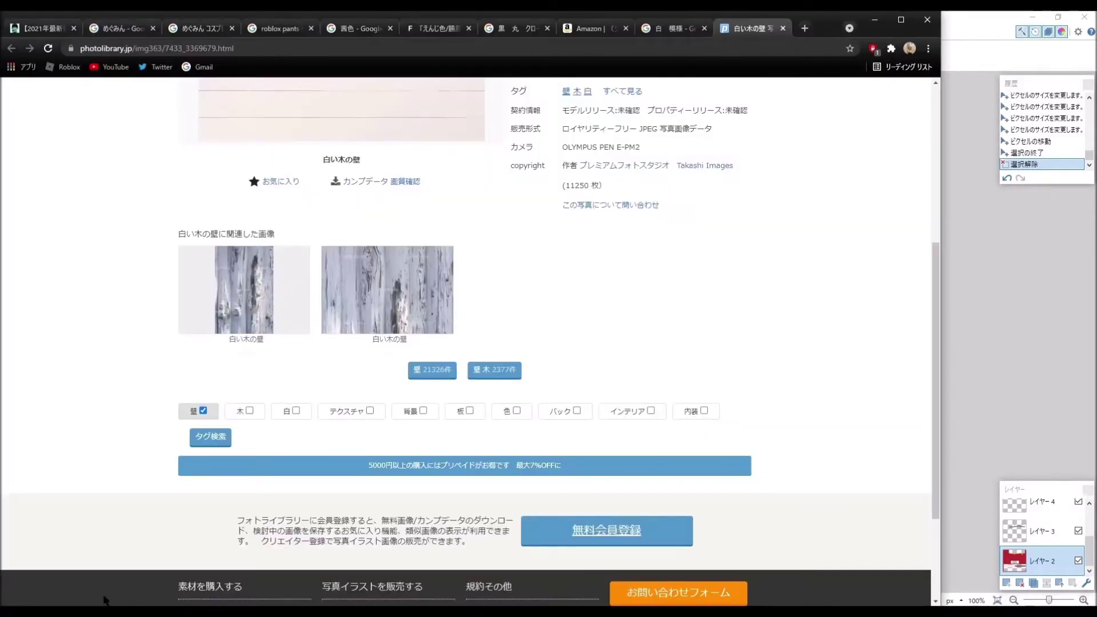
{"action": "left_click", "coordinate": [276, 28]}
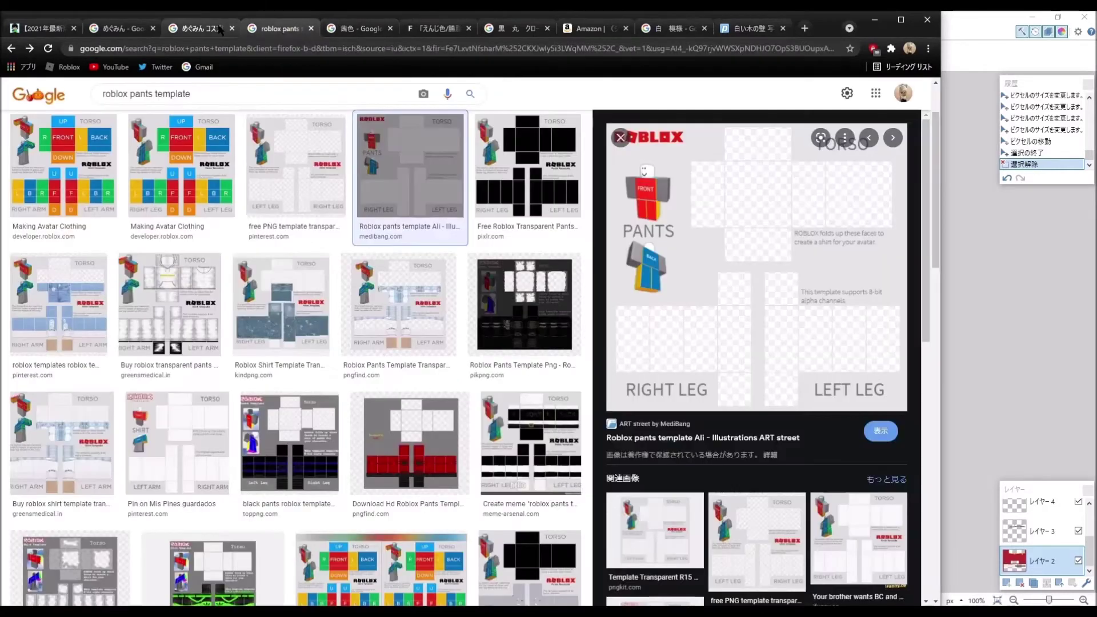
{"action": "left_click", "coordinate": [214, 30]}
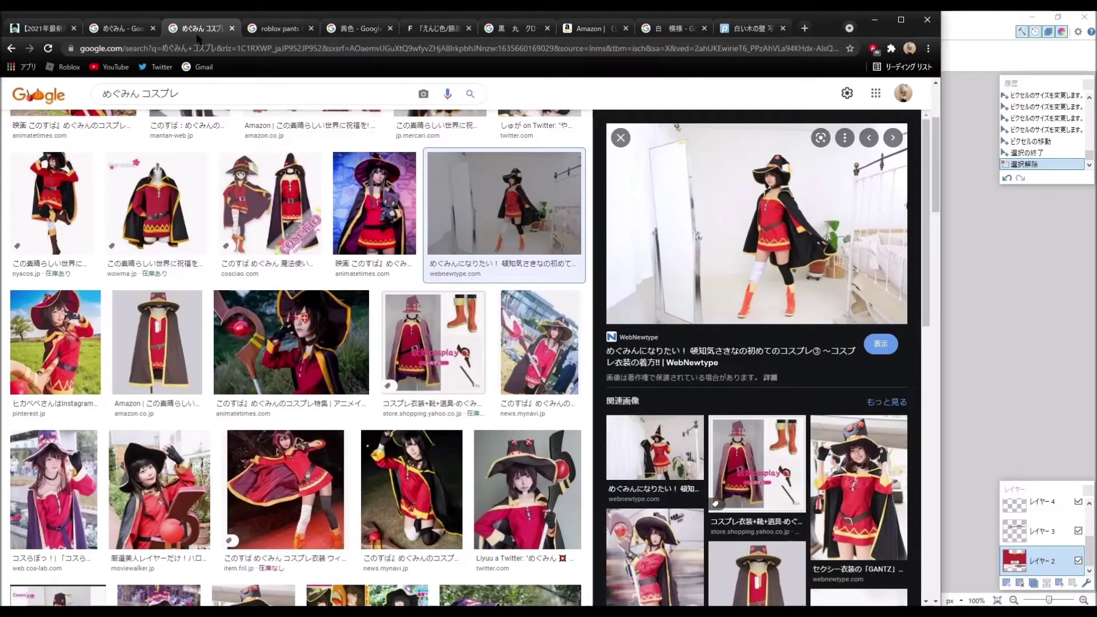
{"action": "left_click", "coordinate": [117, 29]}
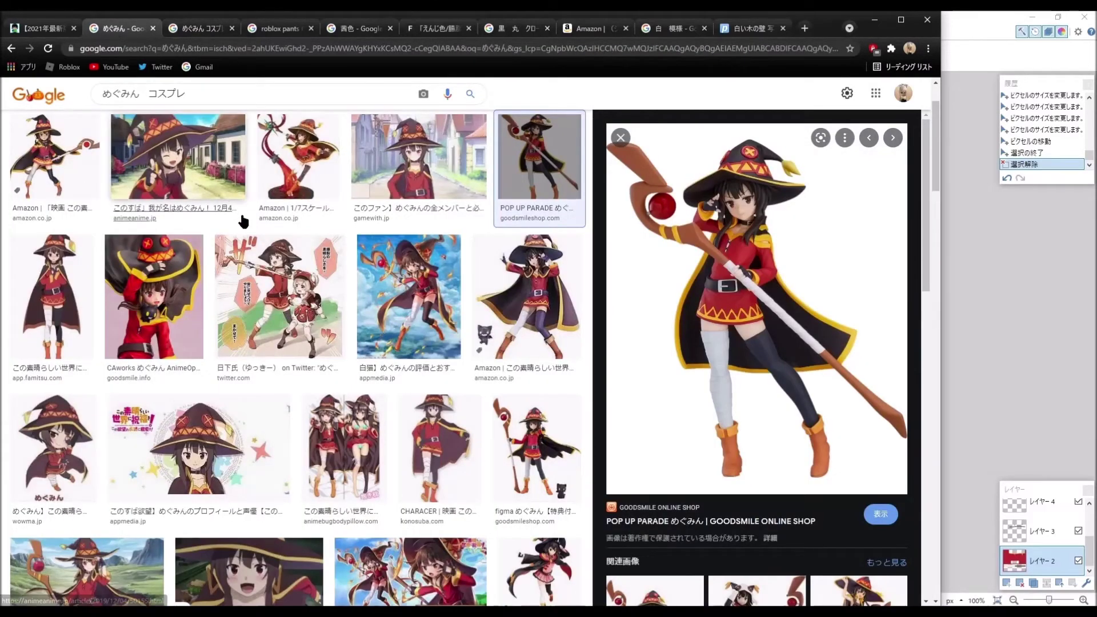
{"action": "scroll", "coordinate": [245, 217], "scroll_direction": "up", "scroll_amount": 2}
{"action": "scroll", "coordinate": [244, 225], "scroll_direction": "down", "scroll_amount": 5}
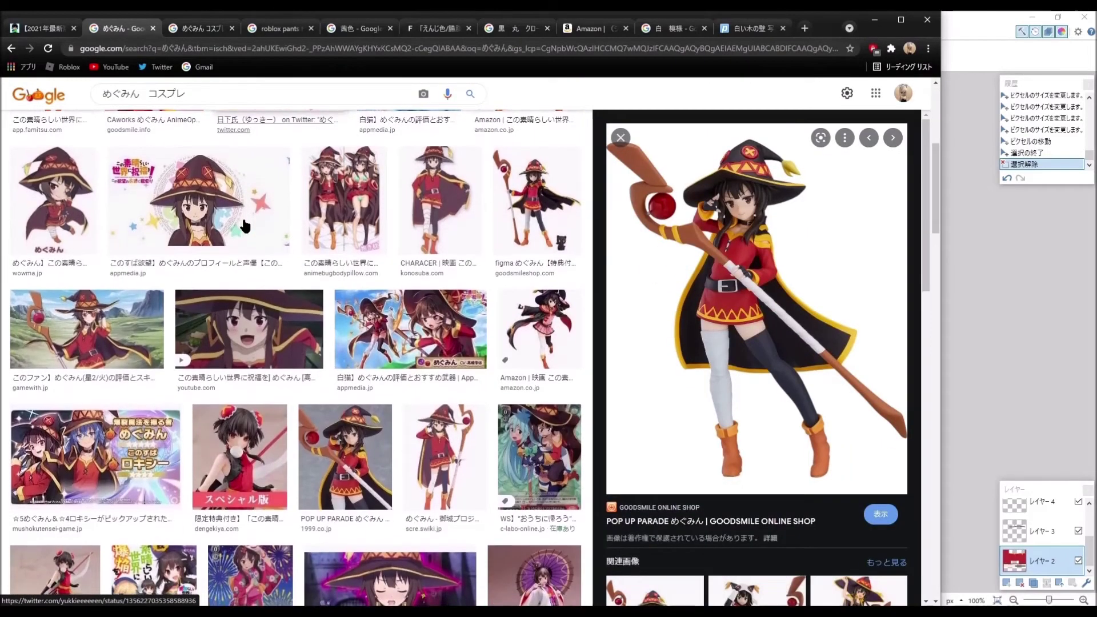
{"action": "scroll", "coordinate": [244, 226], "scroll_direction": "down", "scroll_amount": 1}
{"action": "scroll", "coordinate": [244, 226], "scroll_direction": "down", "scroll_amount": 1}
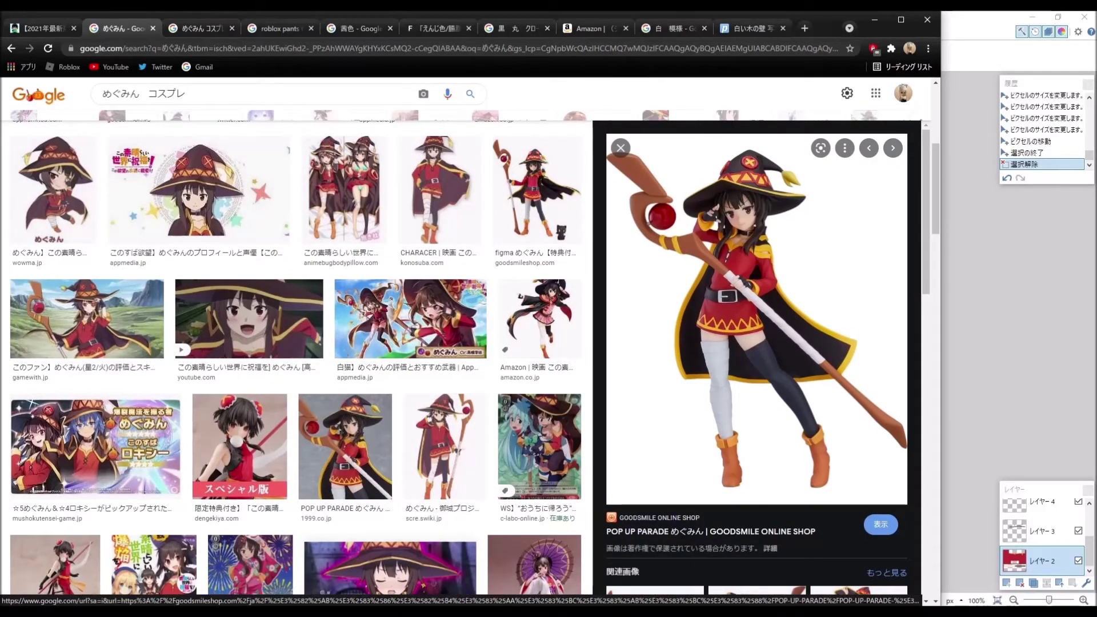
{"action": "mouse_move", "coordinate": [293, 614]}
{"action": "mouse_move", "coordinate": [96, 614]}
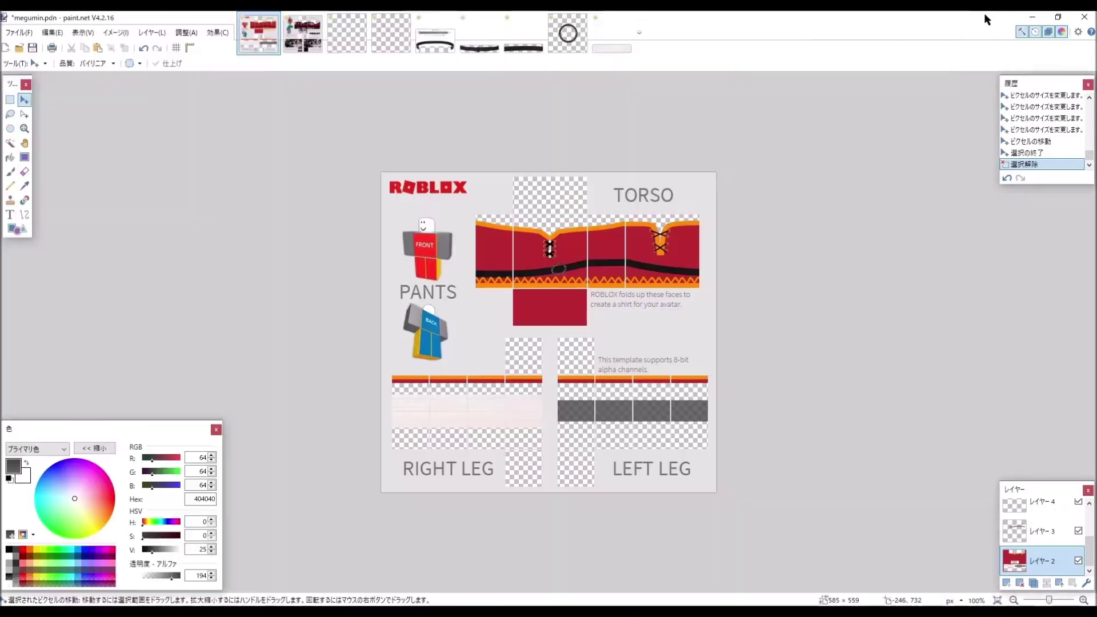
{"action": "left_click", "coordinate": [976, 27]}
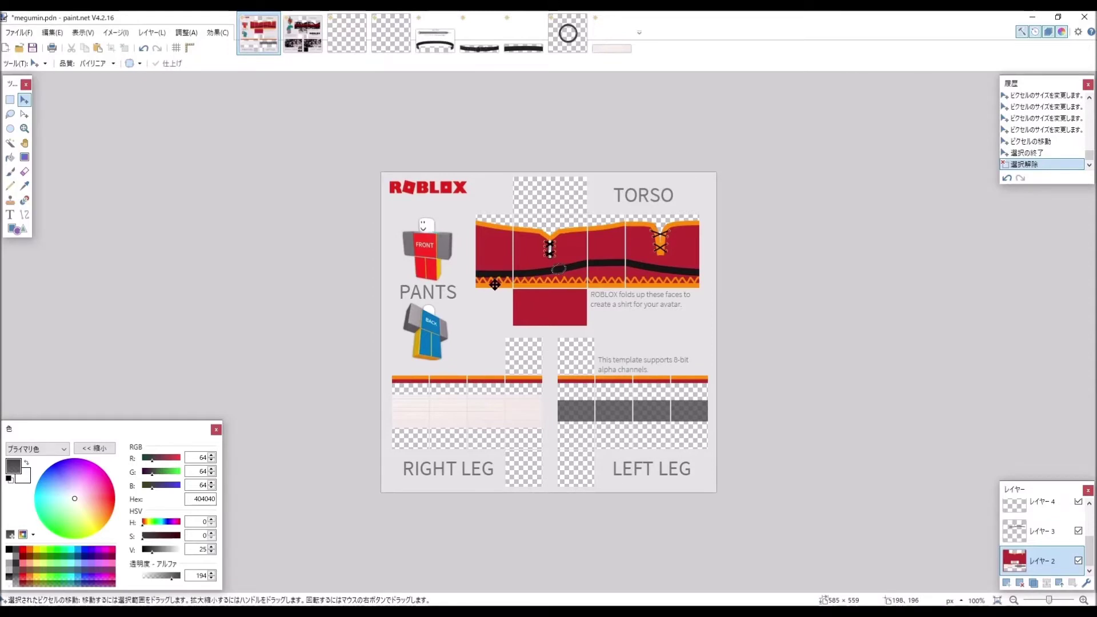
Sample the orange trim color at the top of the torso and darken it to a brown with value 62 (9E5400).
{"action": "left_click", "coordinate": [24, 186]}
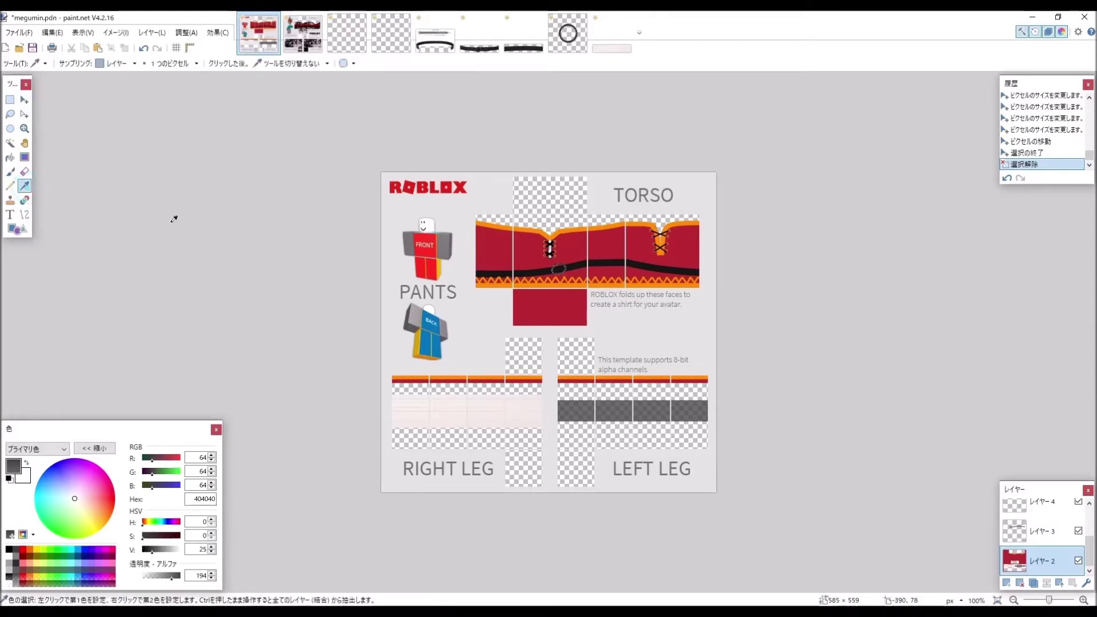
{"action": "left_click", "coordinate": [491, 223]}
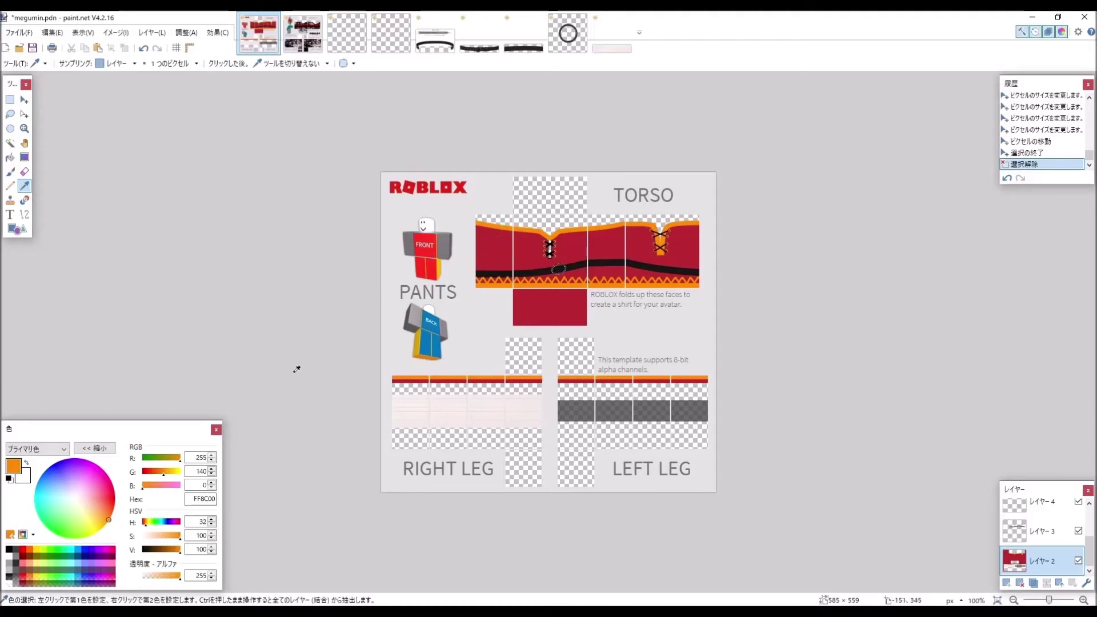
{"action": "left_click", "coordinate": [167, 550]}
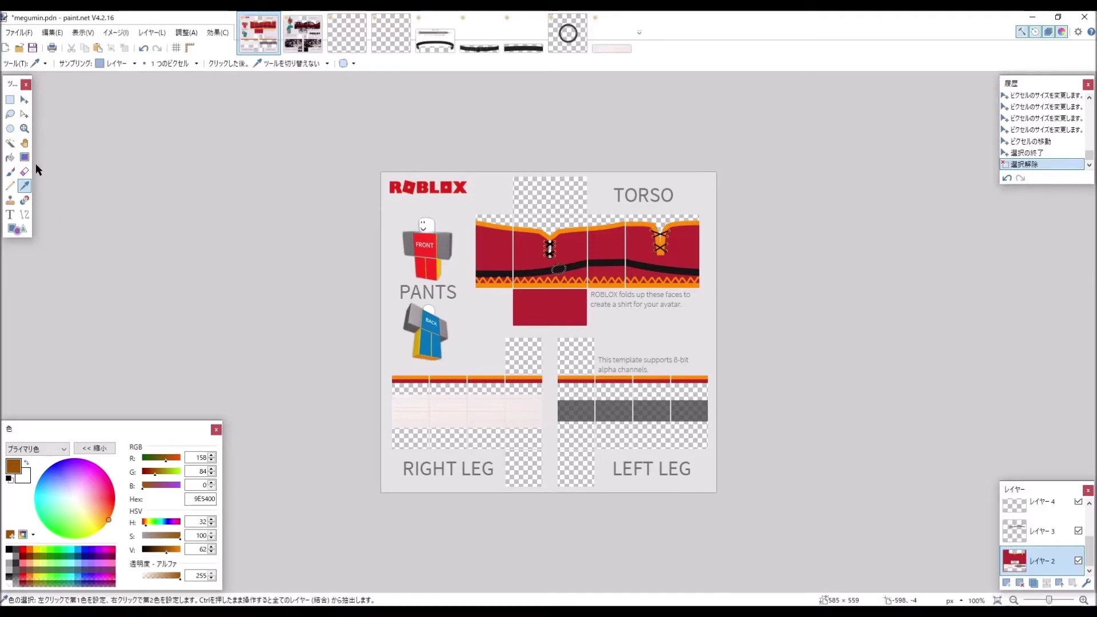
Try filling a selection about 575 × 124 px over the lower part of both legs with brown on layer 2, and undo the fill and selection.
{"action": "left_click", "coordinate": [9, 100]}
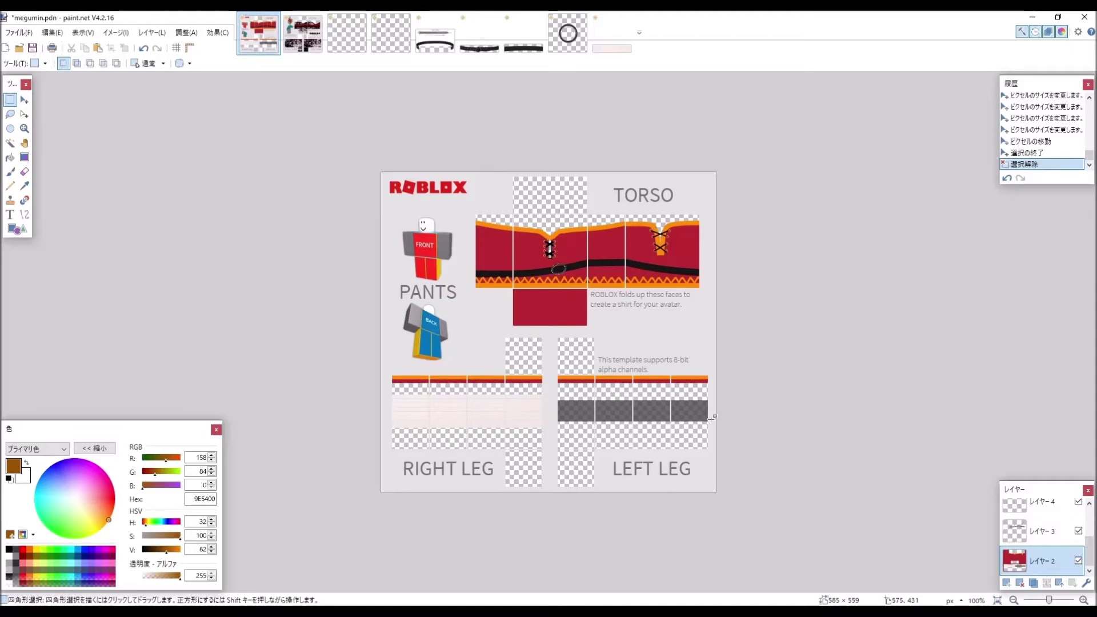
{"action": "left_click_drag", "start_coordinate": [710, 420], "coordinate": [379, 492]}
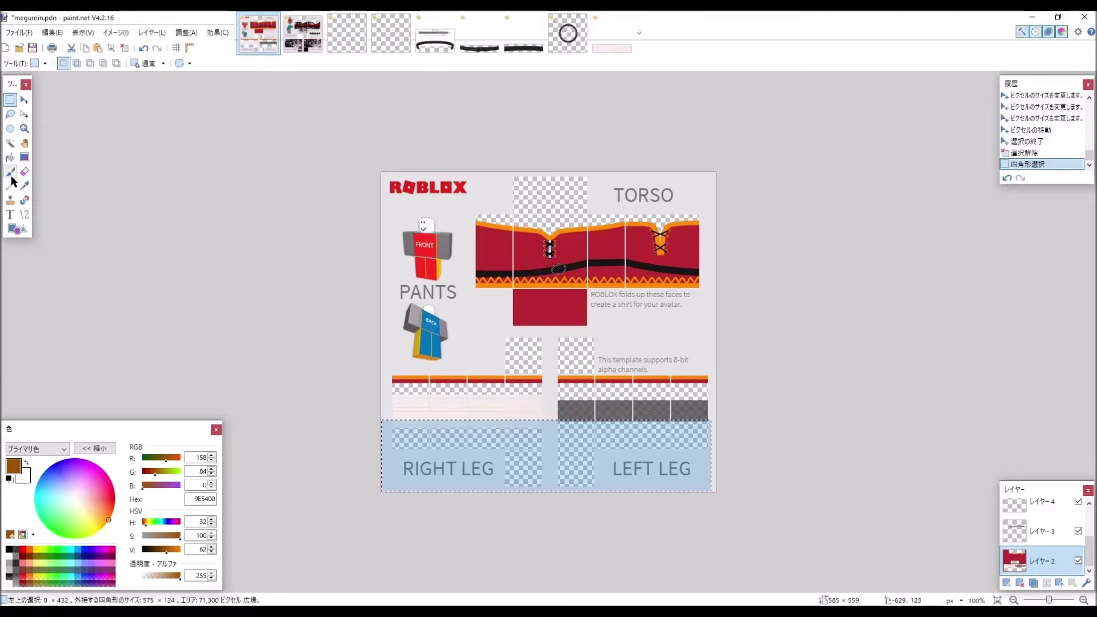
{"action": "left_click", "coordinate": [10, 157]}
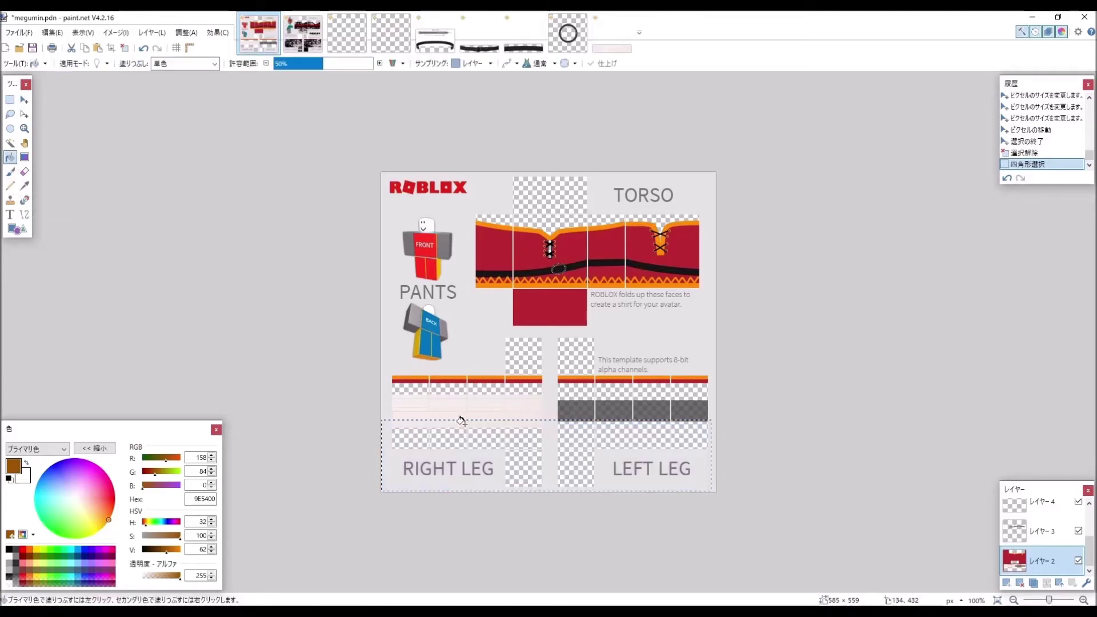
{"action": "left_click", "coordinate": [582, 441]}
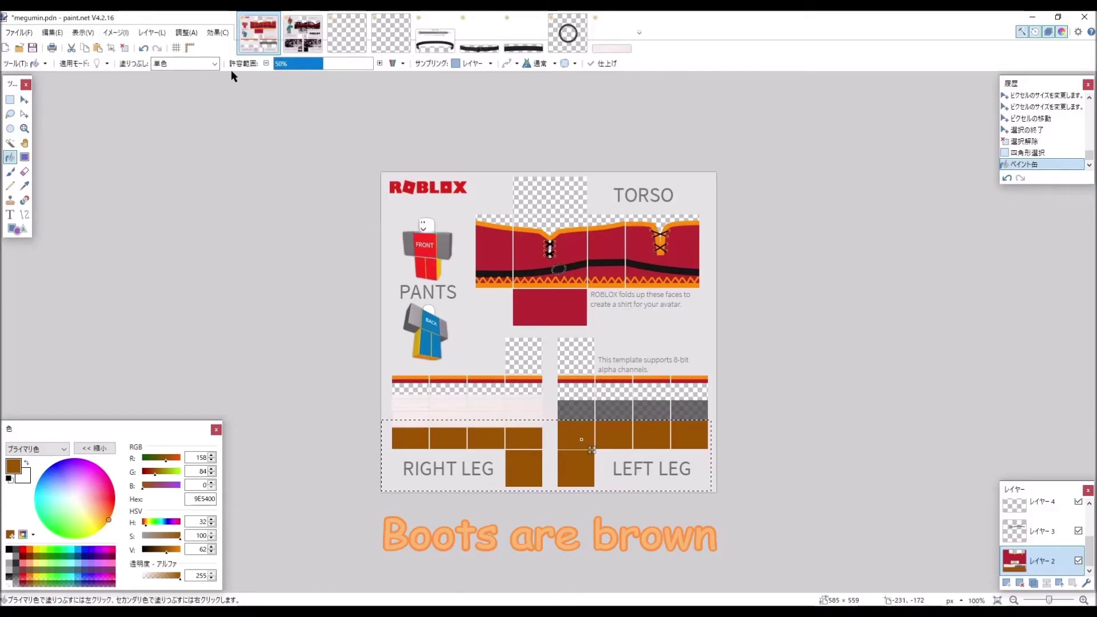
{"action": "left_click", "coordinate": [144, 49]}
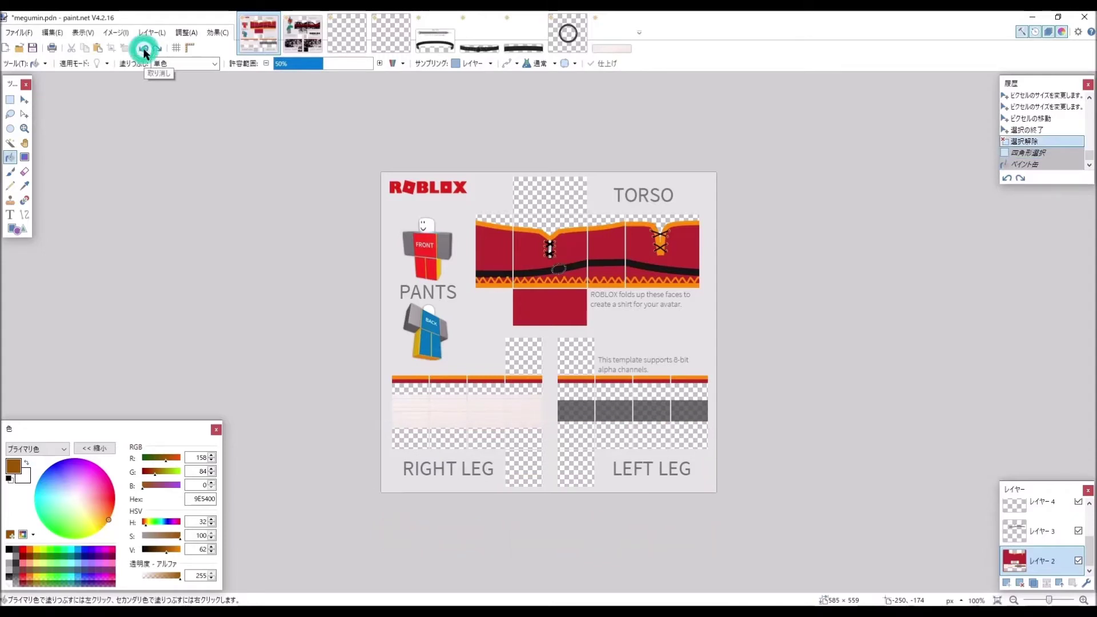
Add a new layer above layer 2 and move it up two positions, directly beneath layer 5.
{"action": "left_click", "coordinate": [1007, 583]}
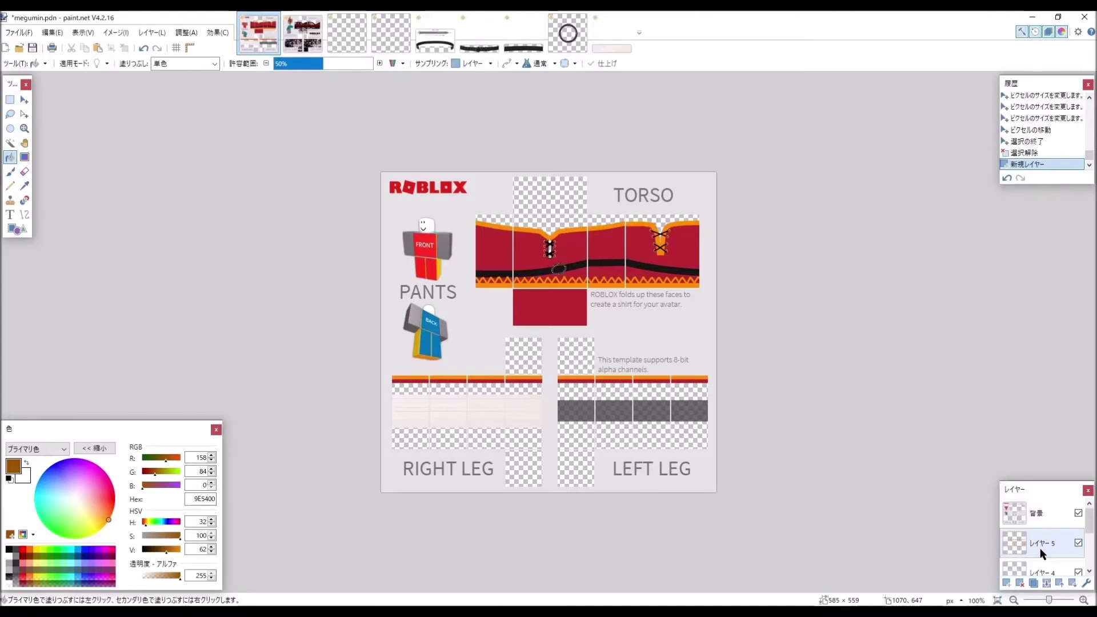
{"action": "scroll", "coordinate": [1040, 548], "scroll_direction": "down", "scroll_amount": 2}
{"action": "left_click", "coordinate": [1040, 548]}
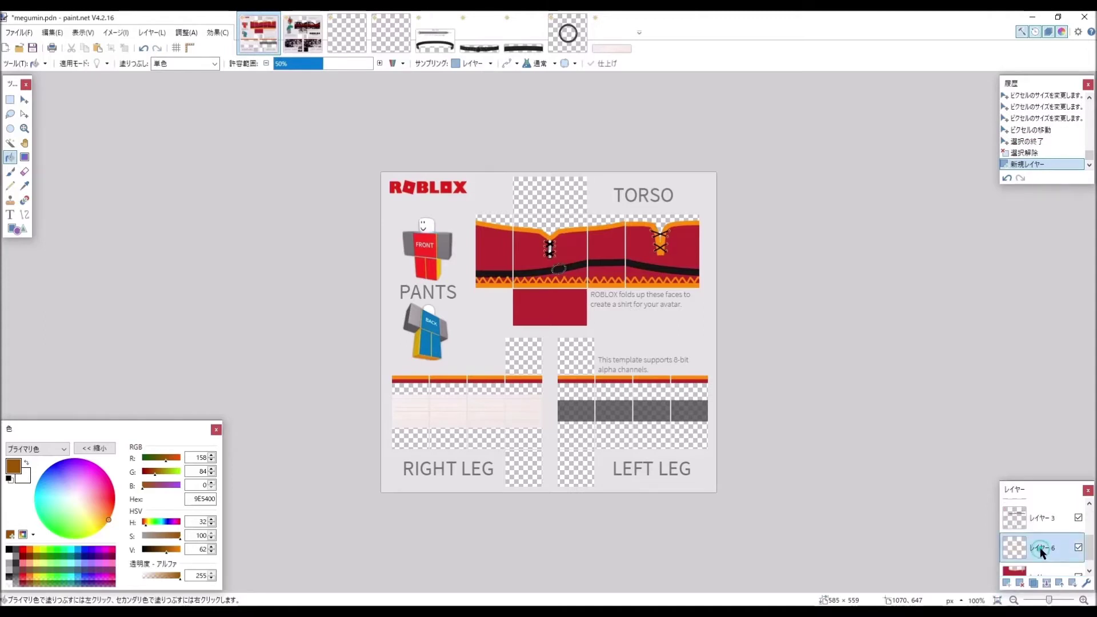
{"action": "left_click", "coordinate": [1058, 579]}
{"action": "left_click", "coordinate": [1058, 579]}
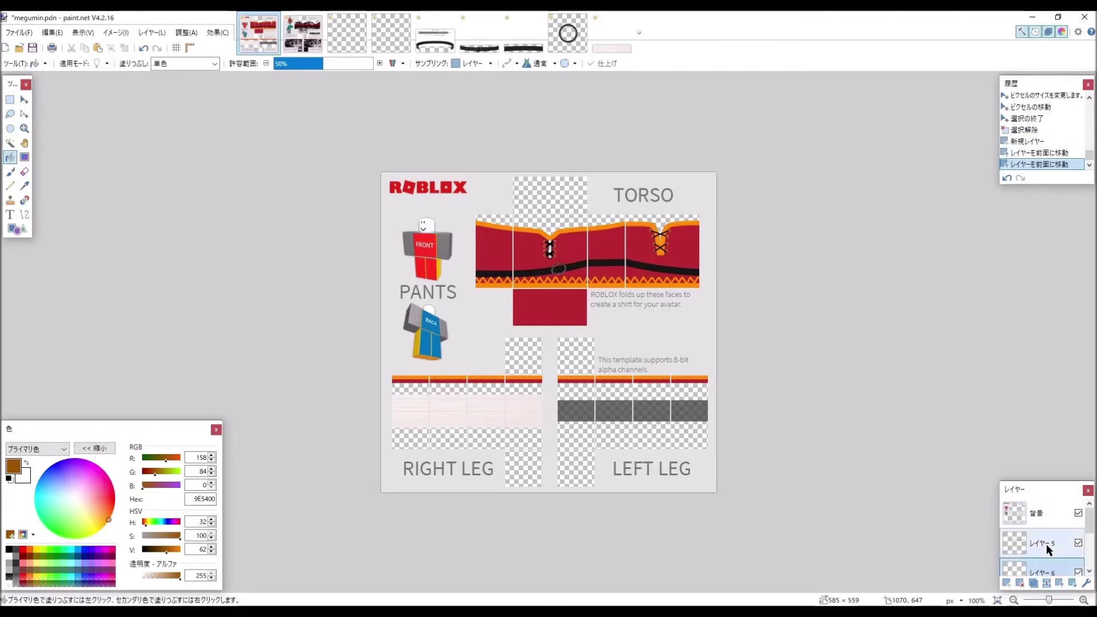
Move layer 6 above layer 5 and select a rectangle about 570 × 122 px over the lower part of both legs.
{"action": "left_click", "coordinate": [1060, 582]}
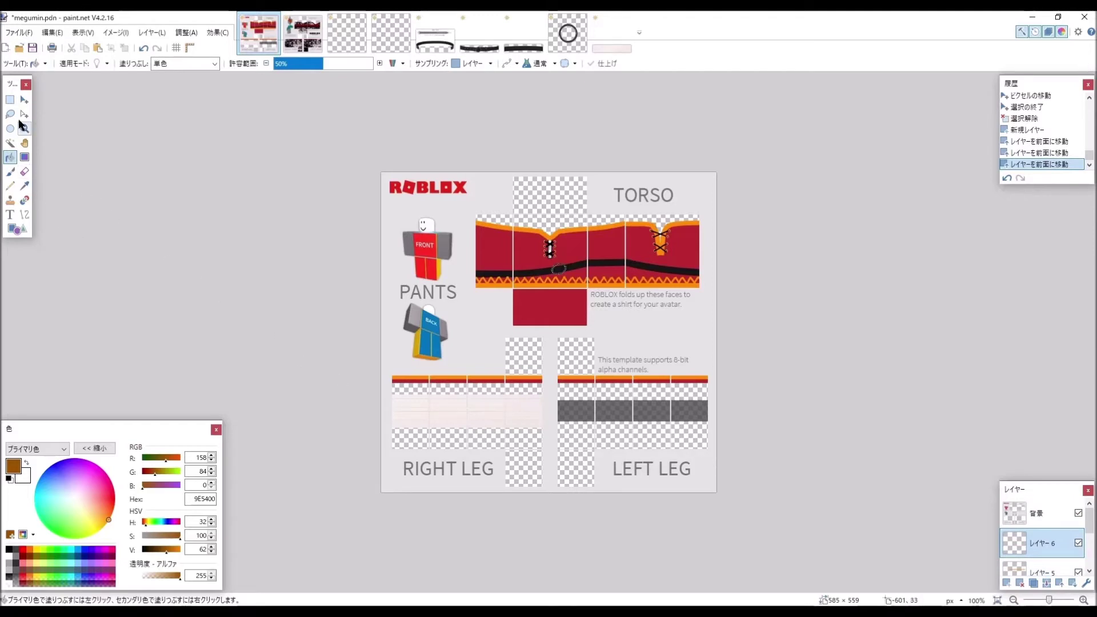
{"action": "left_click", "coordinate": [10, 99]}
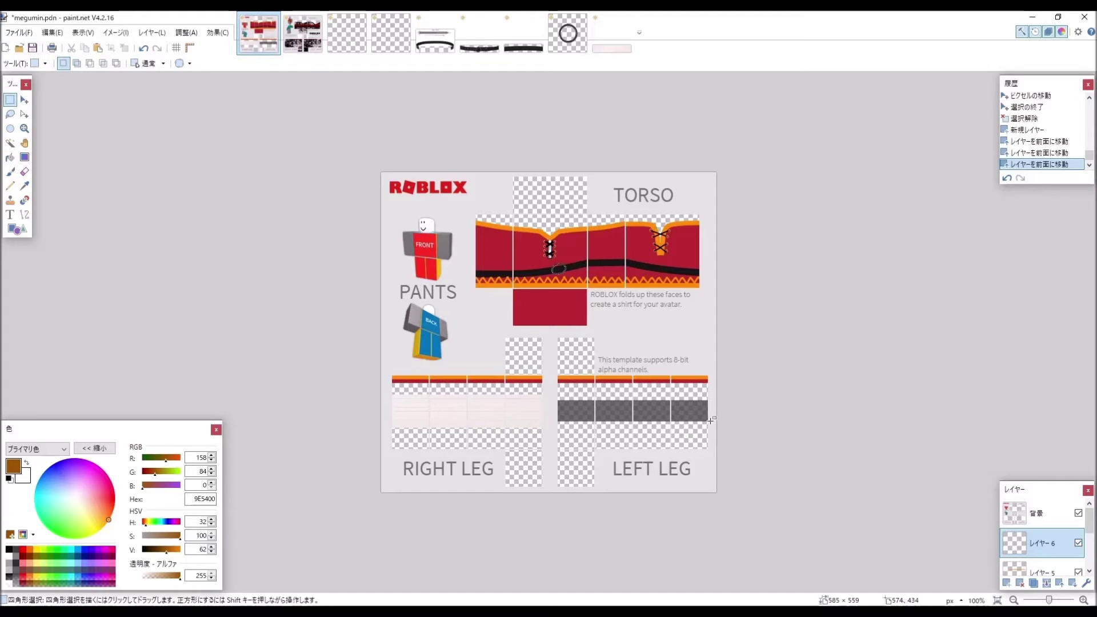
{"action": "left_click_drag", "start_coordinate": [711, 420], "coordinate": [384, 490]}
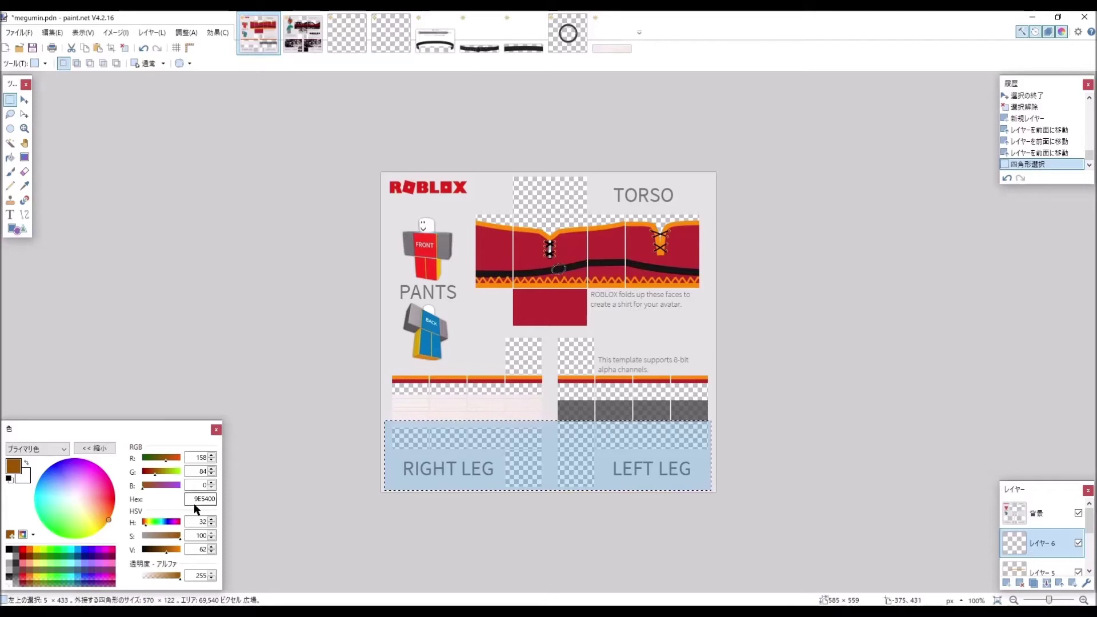
Set the primary color's value to 65 (A55800), fill the selected lower legs with this brown, and deselect.
{"action": "left_click", "coordinate": [163, 552]}
{"action": "left_click", "coordinate": [166, 552]}
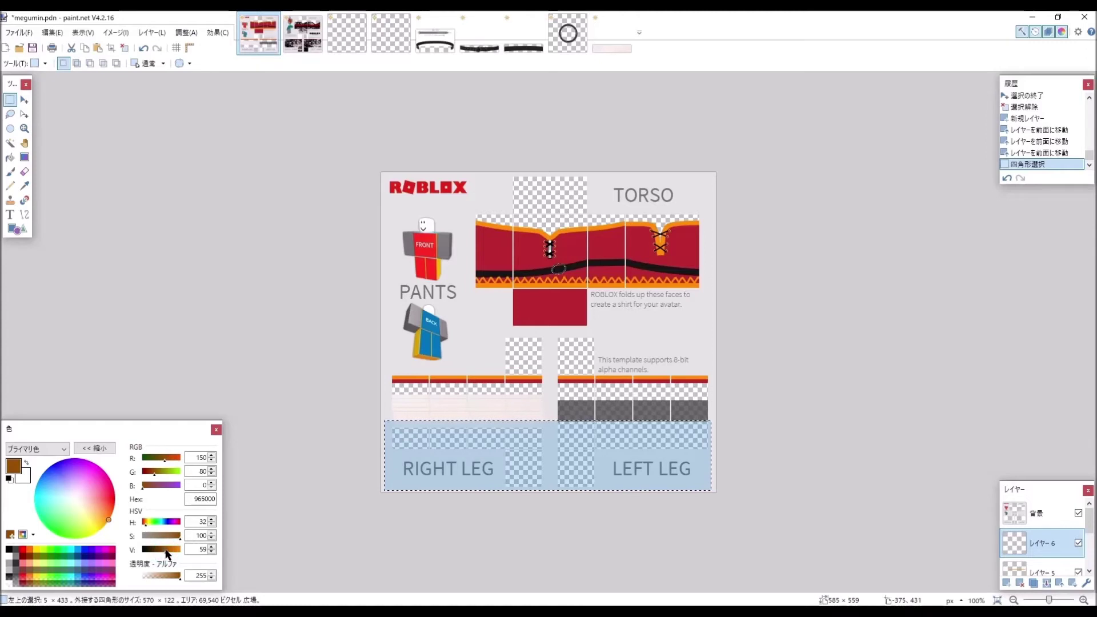
{"action": "left_click", "coordinate": [167, 551]}
{"action": "left_click", "coordinate": [10, 157]}
{"action": "left_click", "coordinate": [574, 447]}
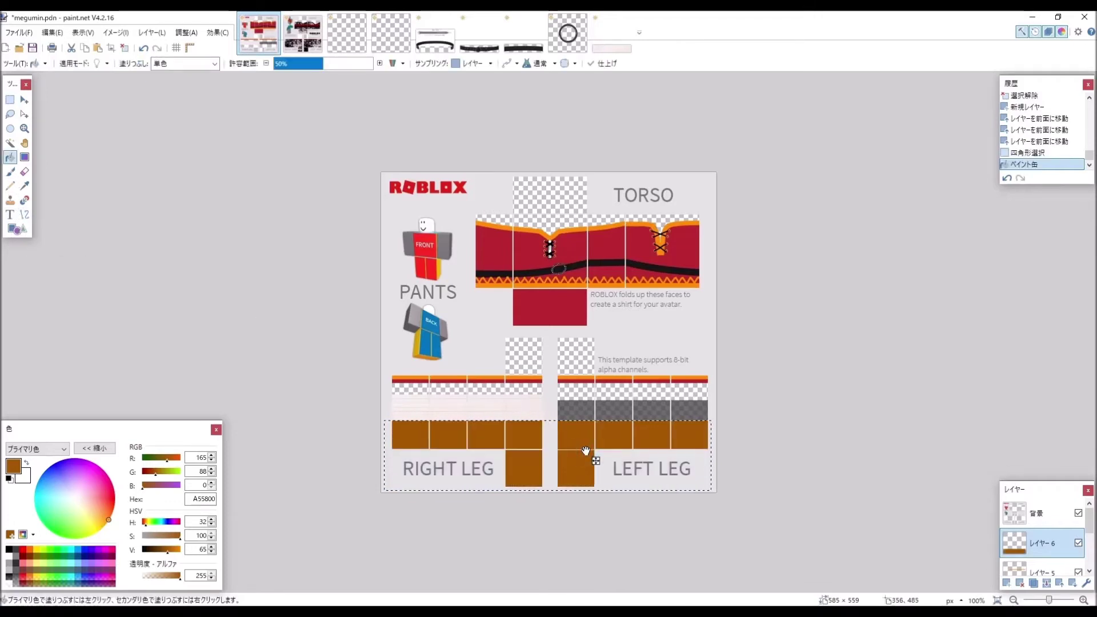
{"action": "key", "text": "Return"}
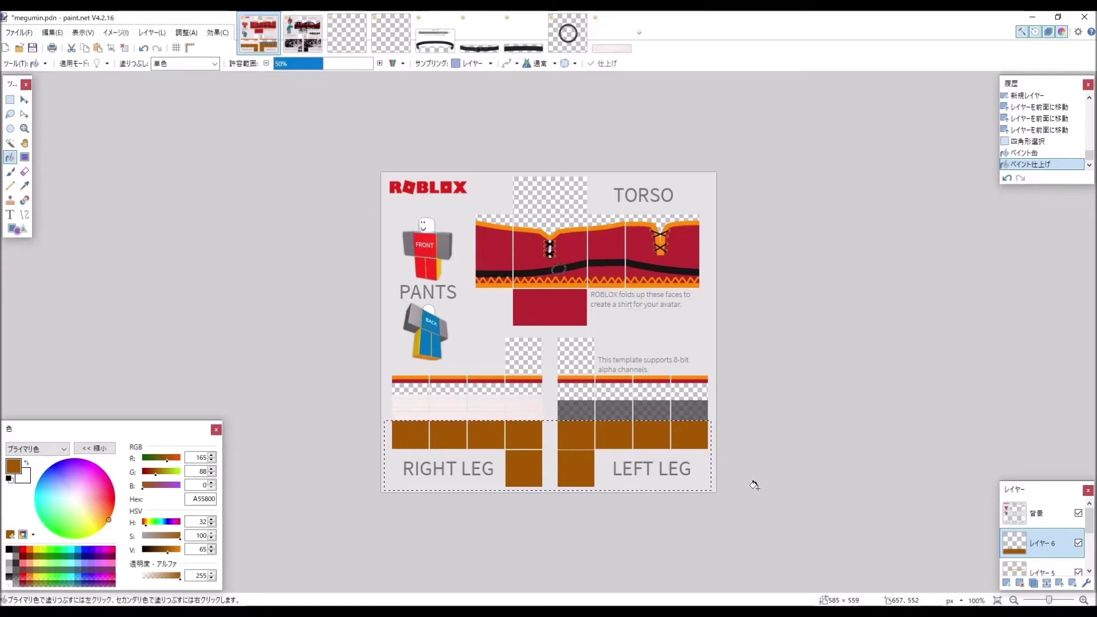
{"action": "key", "text": "ctrl+d"}
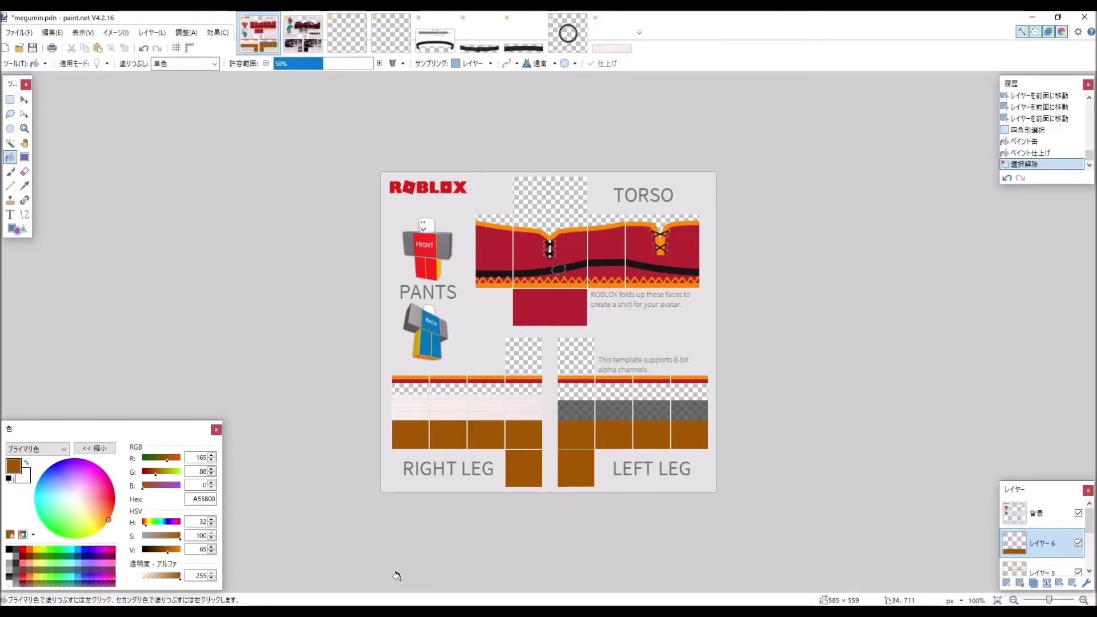
Add a layer above layer 6, check the boots in the browser's Megumin reference image, and sample the template's orange (FF8C00) for a line.
{"action": "left_click", "coordinate": [1006, 583]}
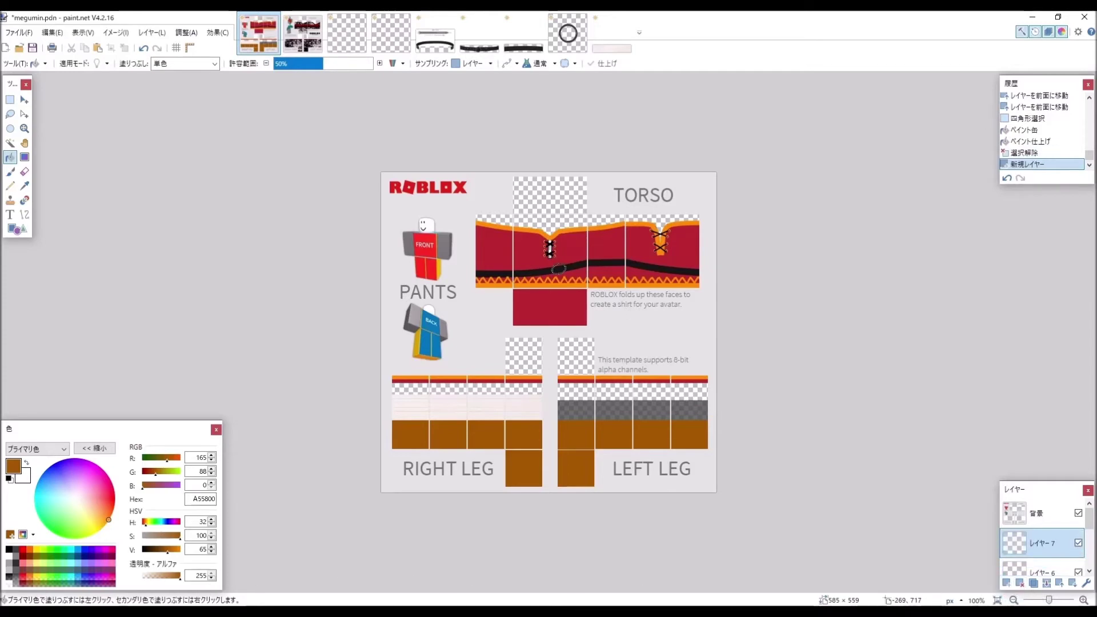
{"action": "key", "text": "alt+Tab"}
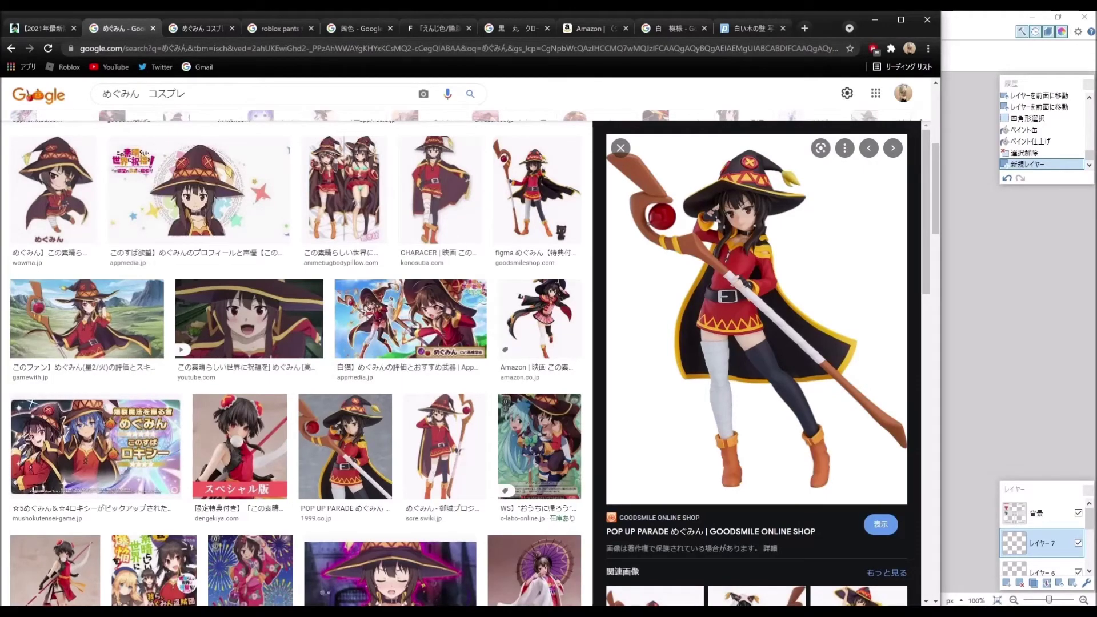
{"action": "key", "text": "alt+Tab"}
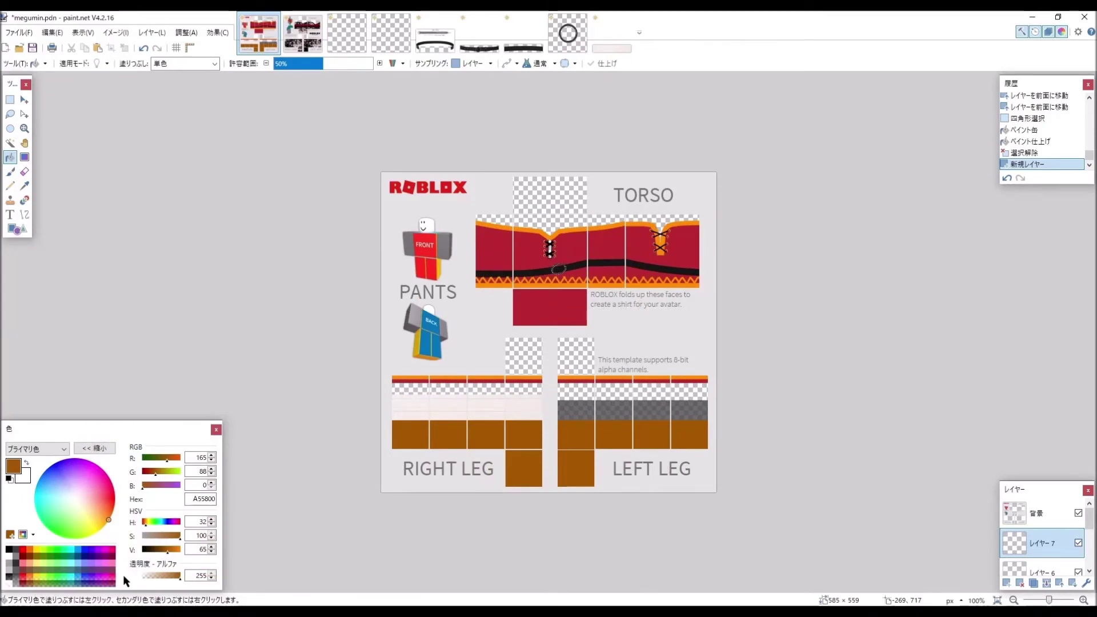
{"action": "left_click", "coordinate": [25, 215]}
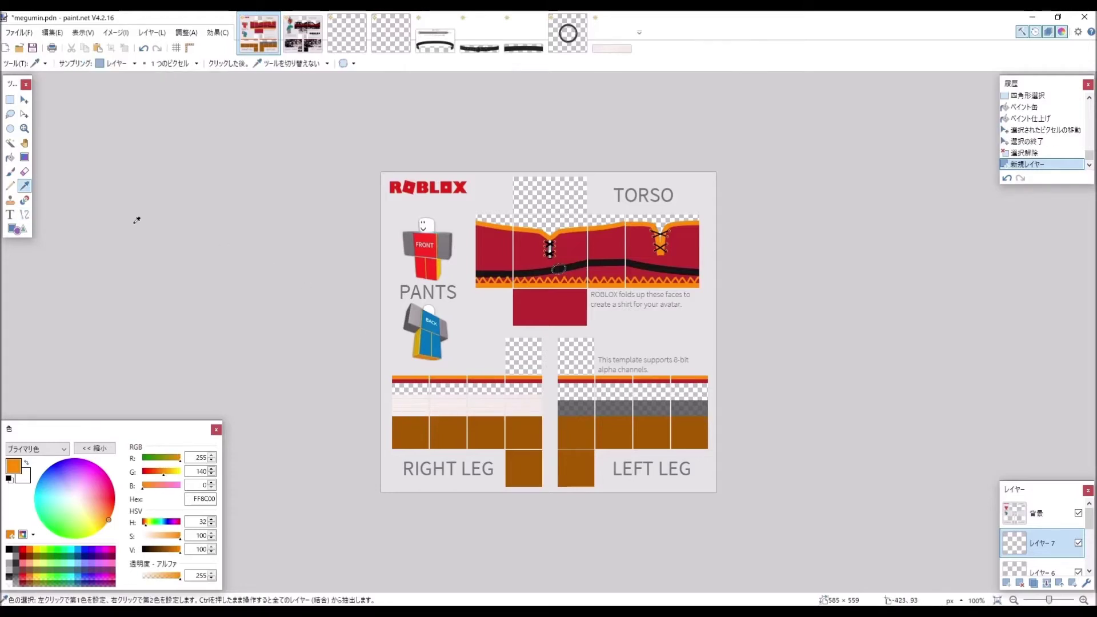
{"action": "left_click", "coordinate": [25, 215]}
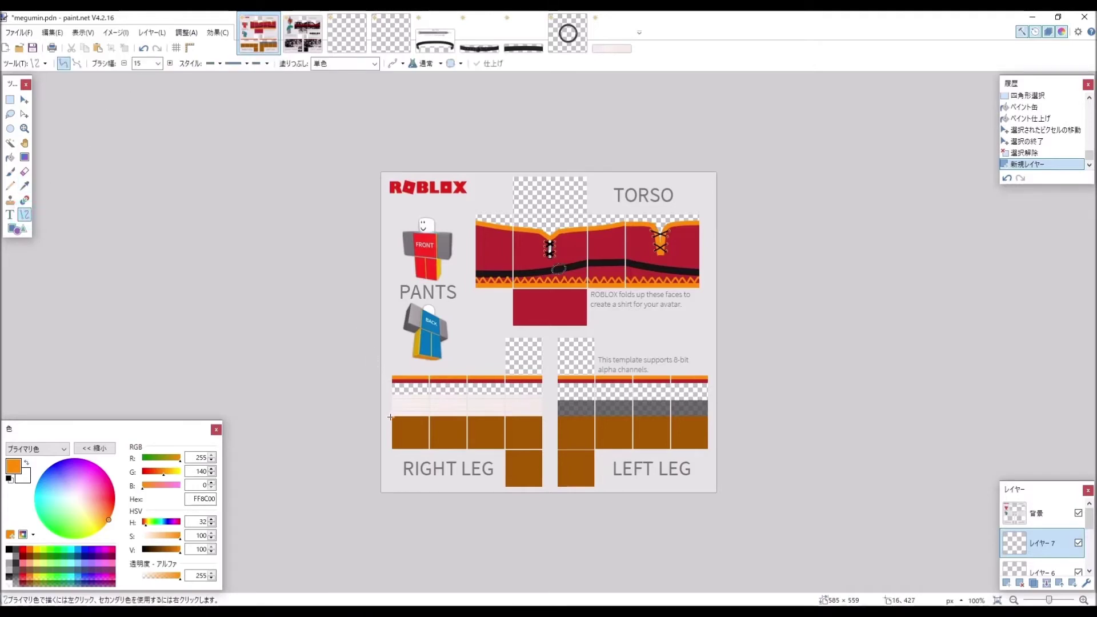
Try drawing a 15 px wide orange line about 561 px long across the tops of both boots, and undo it.
{"action": "left_click_drag", "start_coordinate": [388, 419], "coordinate": [709, 419]}
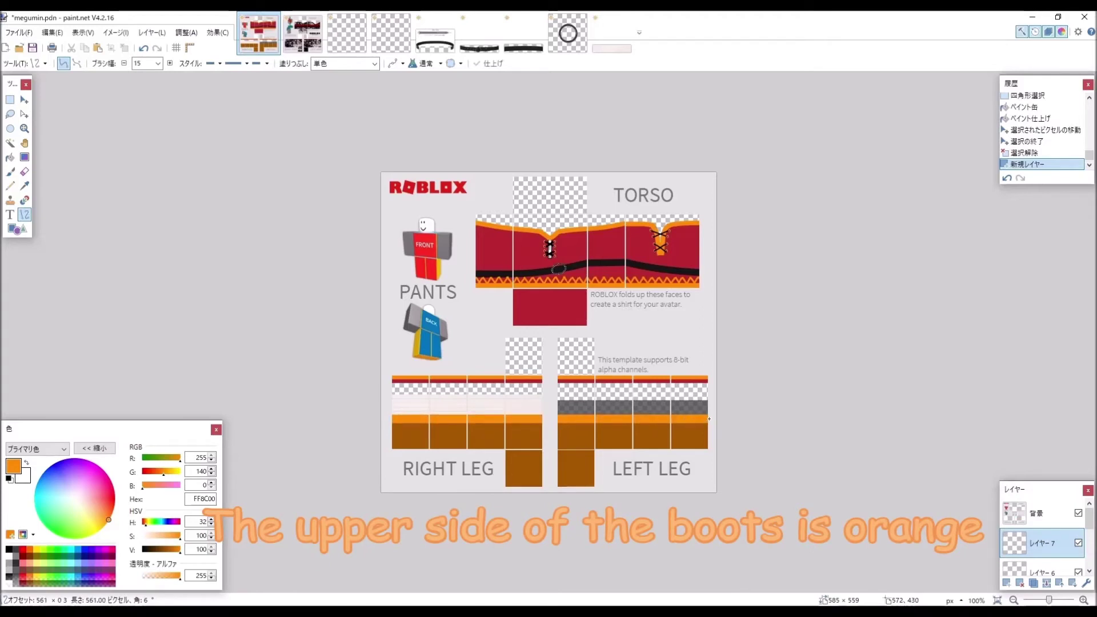
{"action": "left_click_drag", "start_coordinate": [709, 419], "coordinate": [709, 419]}
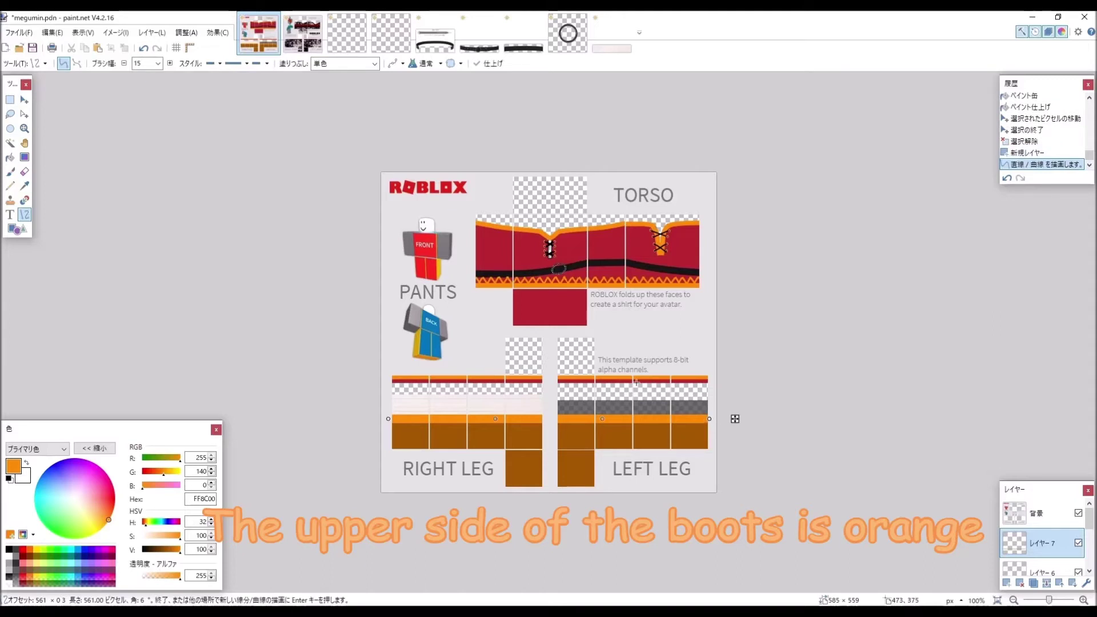
{"action": "left_click", "coordinate": [145, 50]}
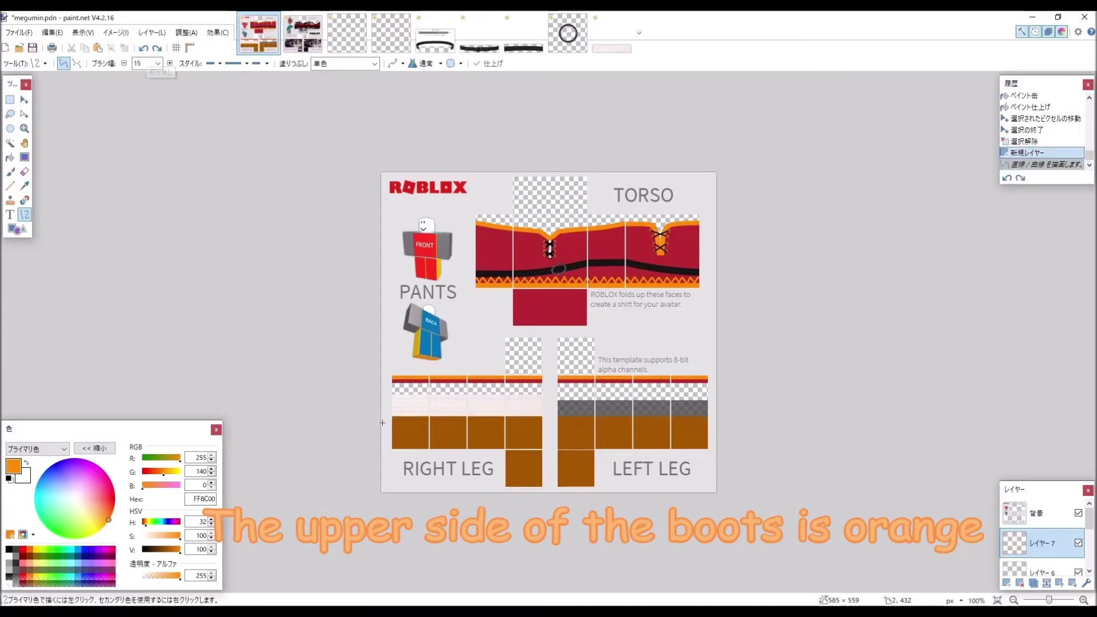
Draw a 15 px wide horizontal orange line about 575 px long on layer 7, aligned with the top edge of both brown boots.
{"action": "left_click_drag", "start_coordinate": [386, 421], "coordinate": [714, 422]}
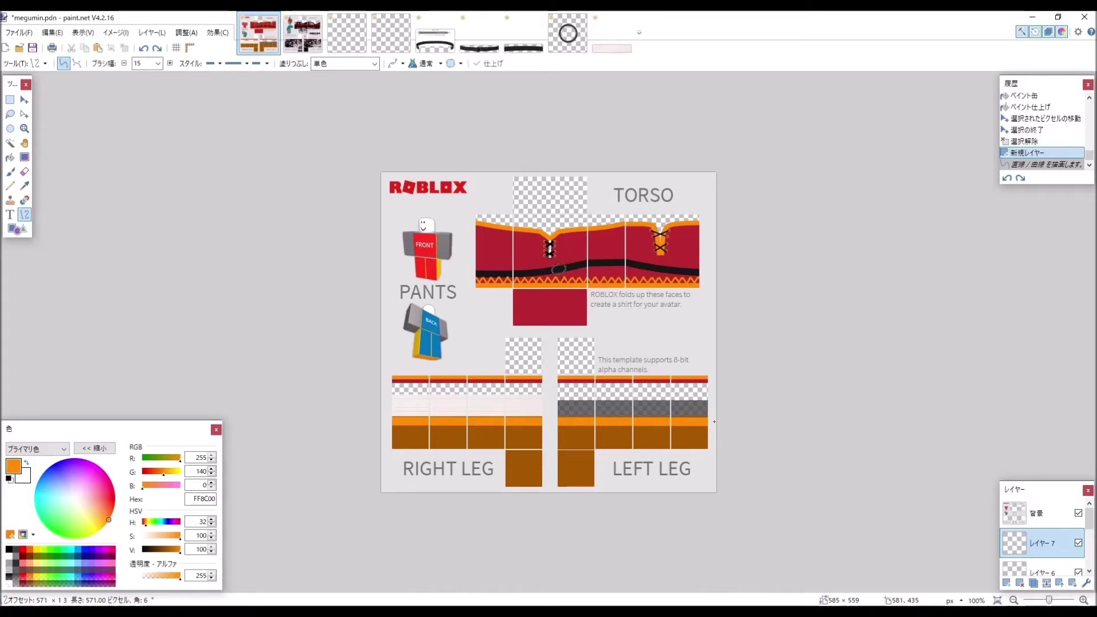
{"action": "left_click_drag", "start_coordinate": [714, 422], "coordinate": [717, 421]}
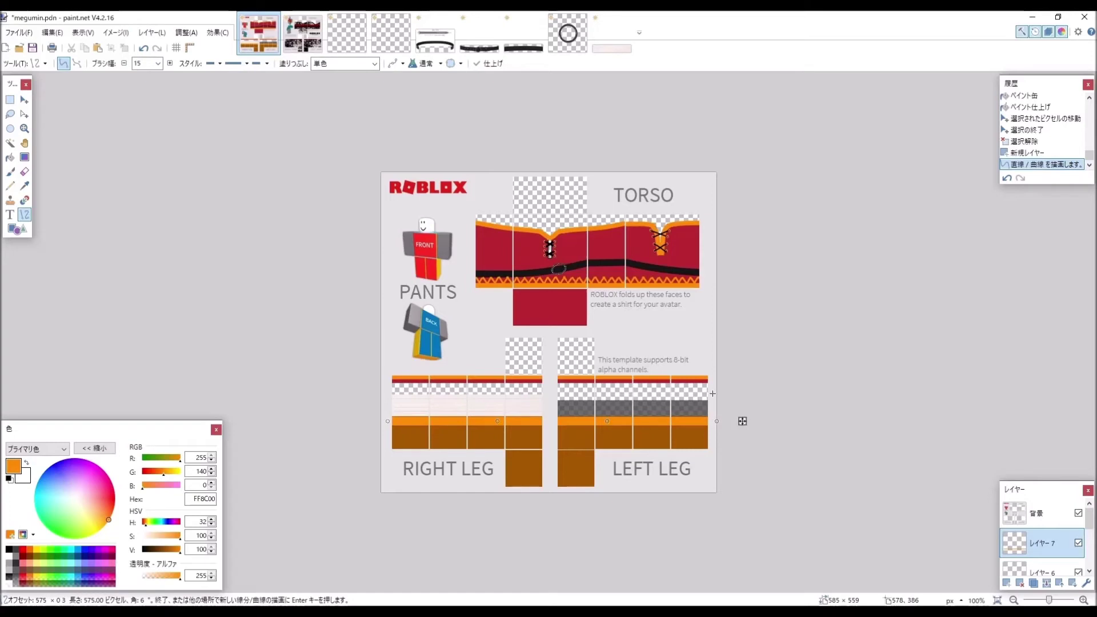
{"action": "key", "text": "Down"}
{"action": "key", "text": "Down"}
{"action": "key", "text": "Up"}
{"action": "key", "text": "Up"}
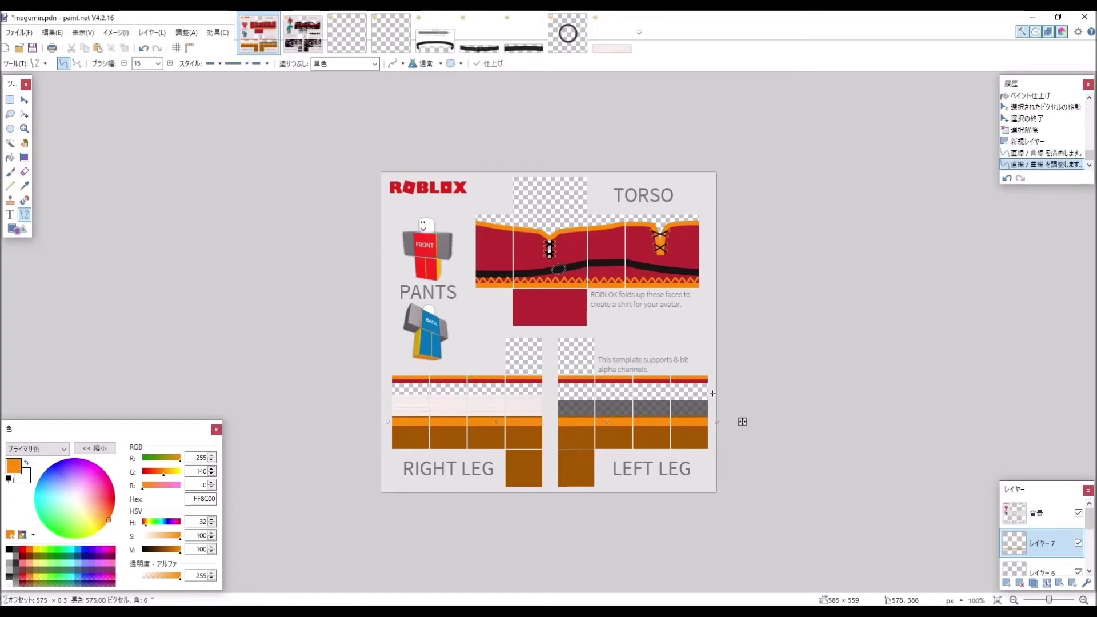
{"action": "key", "text": "Up"}
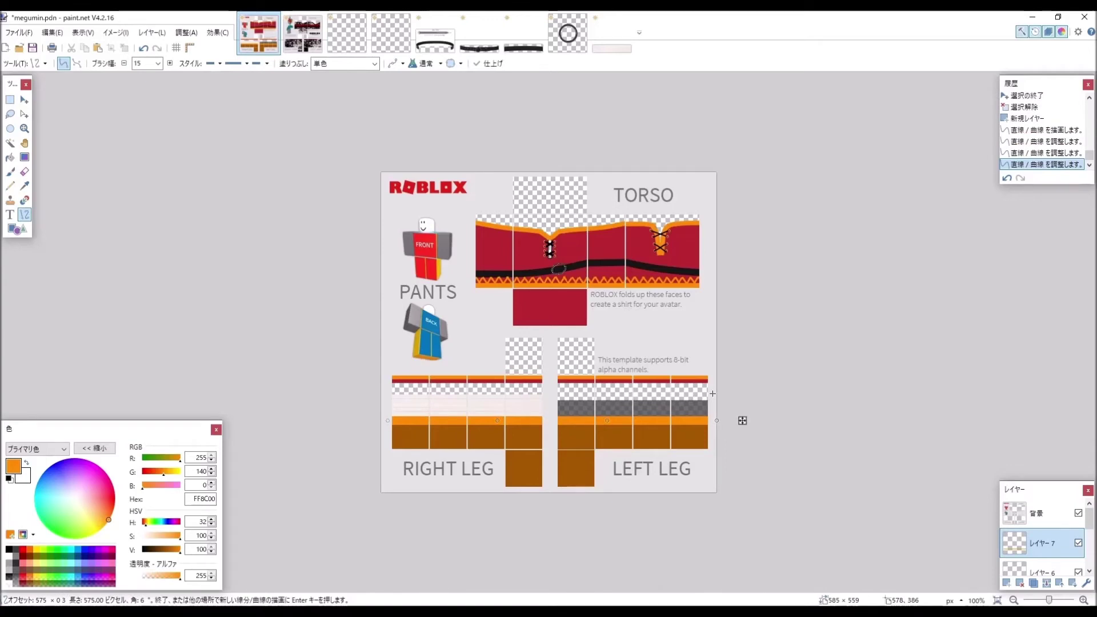
{"action": "key", "text": "Return"}
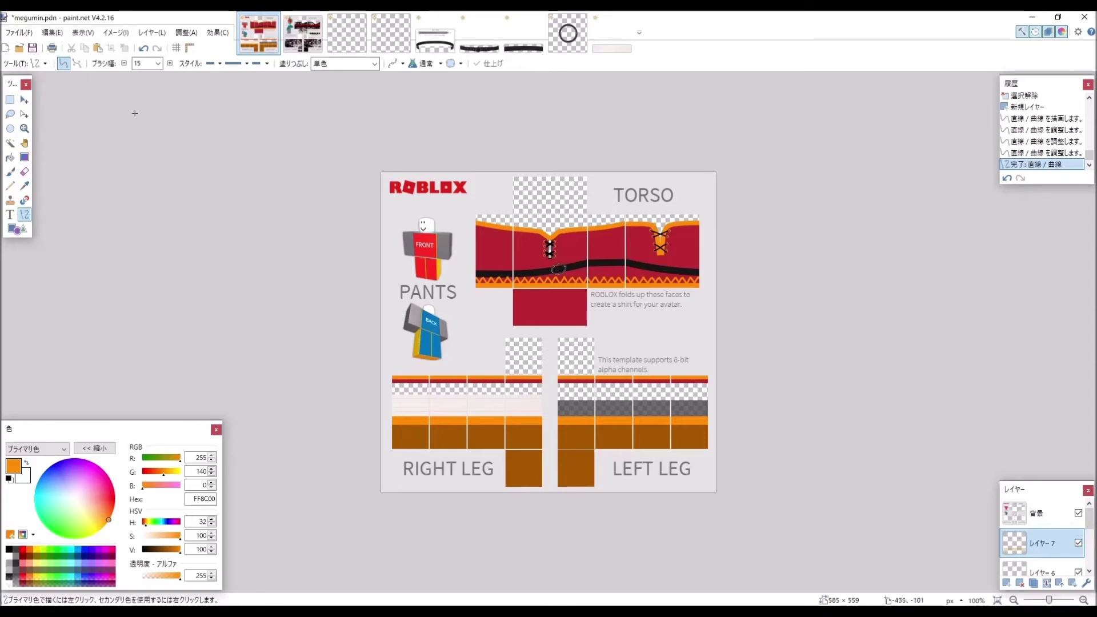
Set the eraser's brush width to 2, examine the boot collars in the browser's Megumin reference image, and return to the template.
{"action": "left_click", "coordinate": [25, 174]}
{"action": "left_click", "coordinate": [125, 63]}
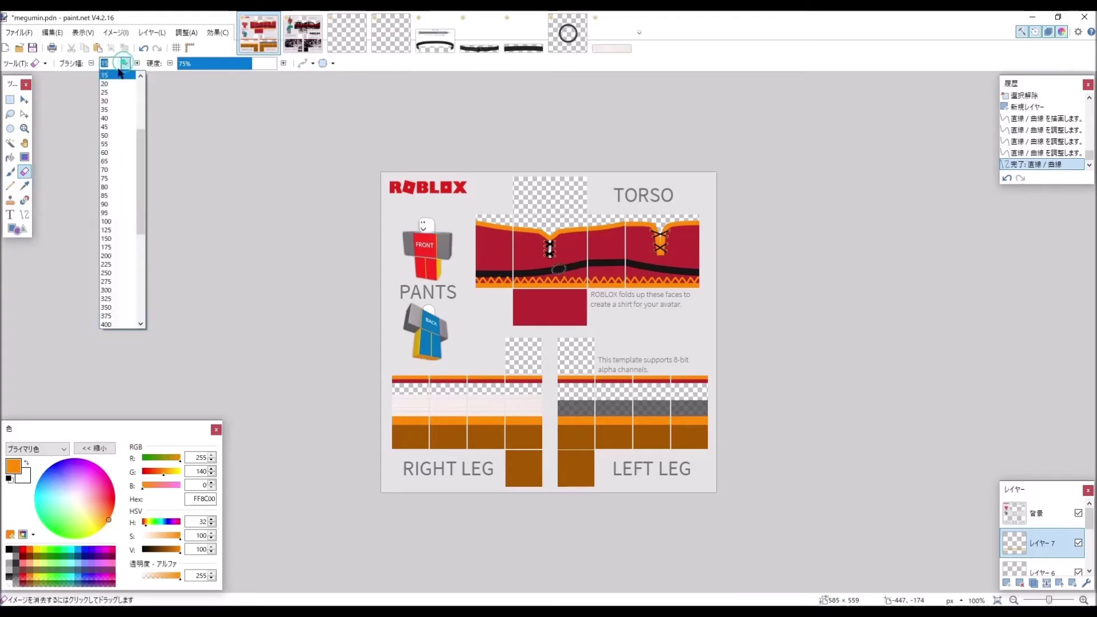
{"action": "scroll", "coordinate": [113, 119], "scroll_direction": "up", "scroll_amount": 4}
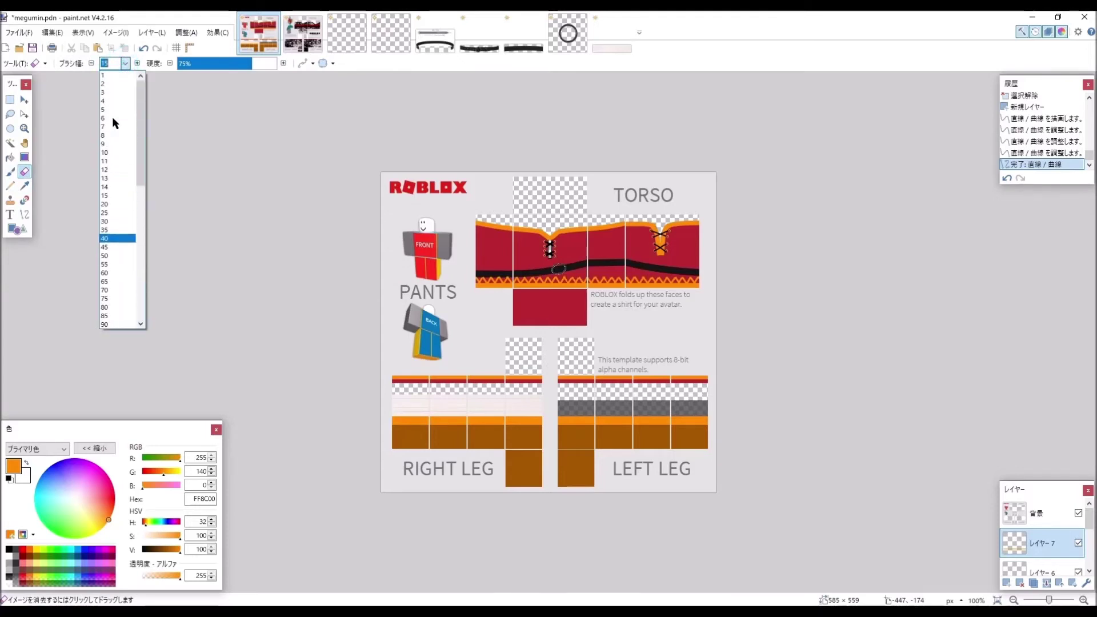
{"action": "left_click", "coordinate": [112, 84]}
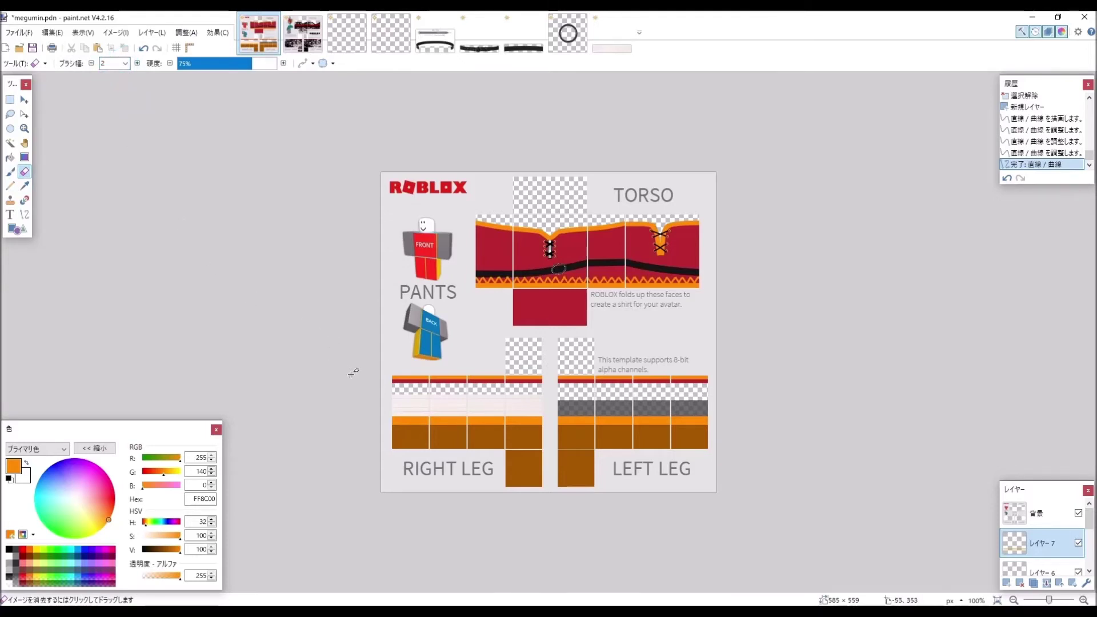
{"action": "key", "text": "alt+Tab"}
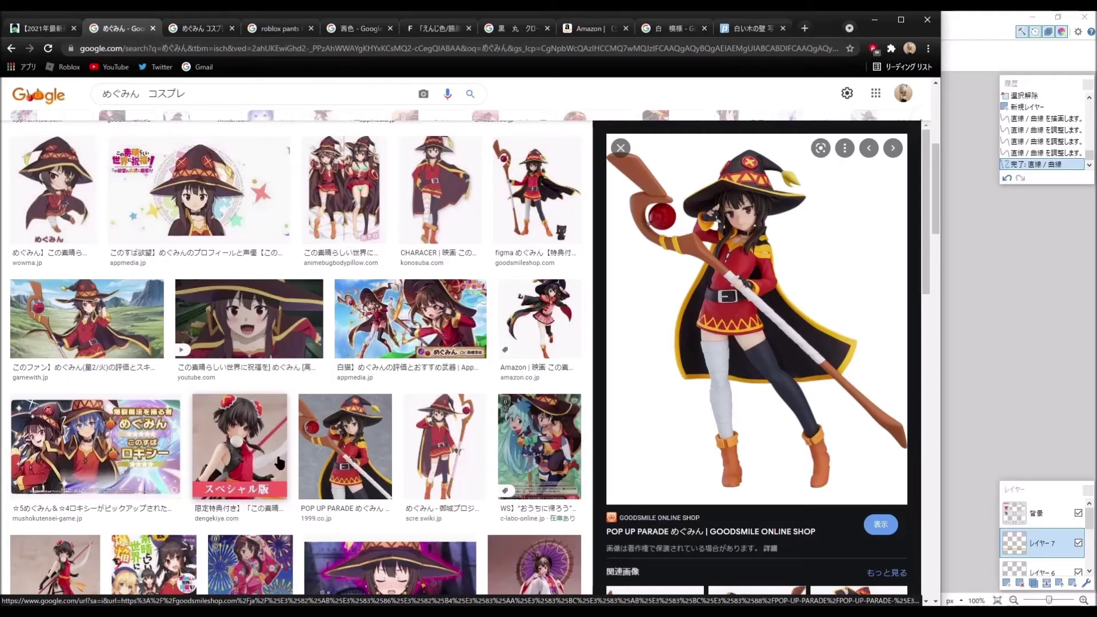
{"action": "scroll", "coordinate": [280, 463], "scroll_direction": "down", "scroll_amount": 1}
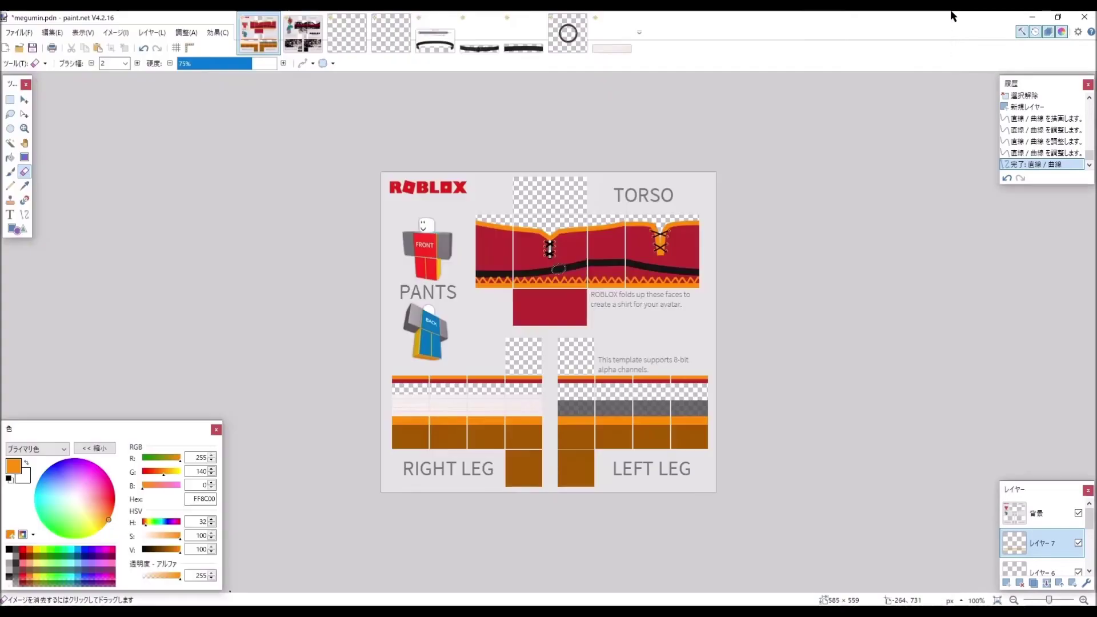
{"action": "left_click", "coordinate": [958, 17]}
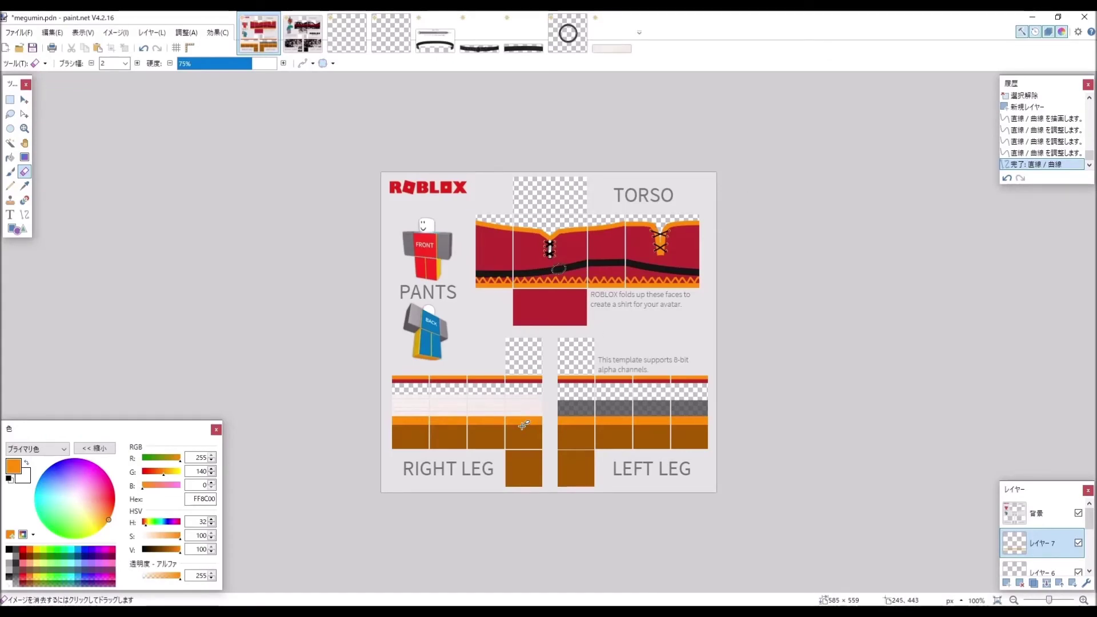
Erase a small triangular notch in the orange trim on the right boot's fourth panel, undoing unsatisfactory strokes and redrawing it.
{"action": "left_click_drag", "start_coordinate": [523, 426], "coordinate": [524, 421]}
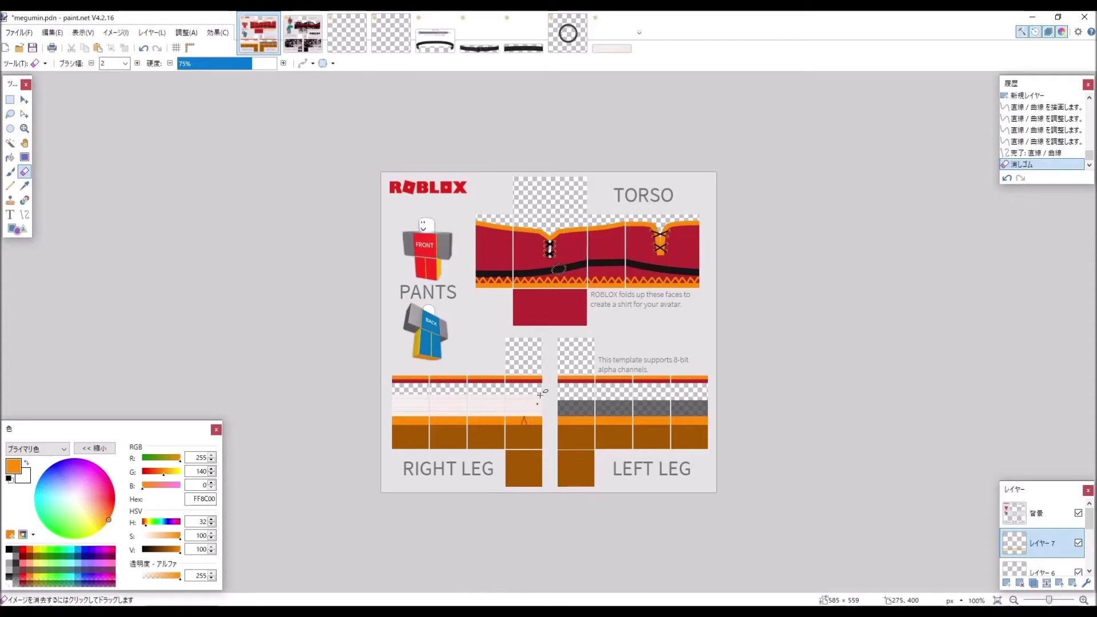
{"action": "left_click", "coordinate": [144, 48]}
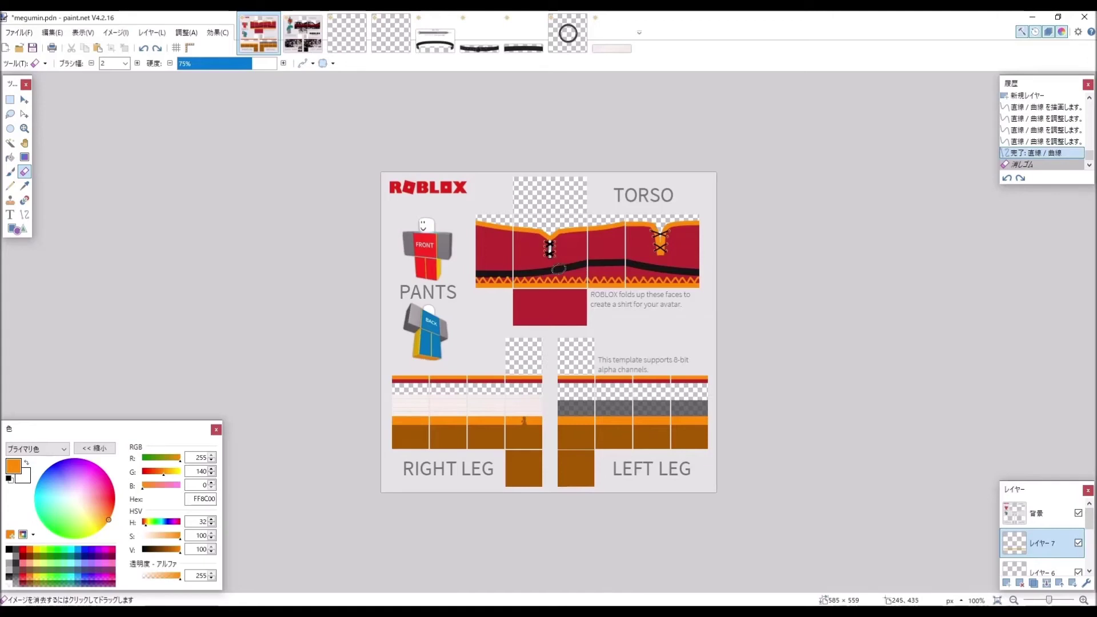
{"action": "key", "text": "ctrl+y"}
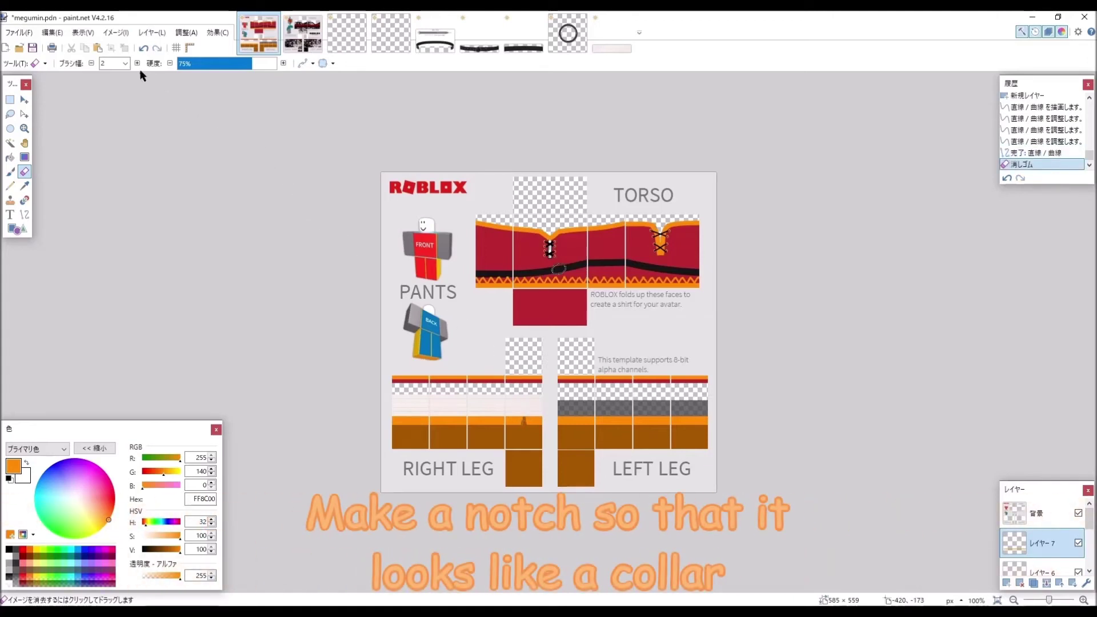
{"action": "left_click", "coordinate": [143, 49]}
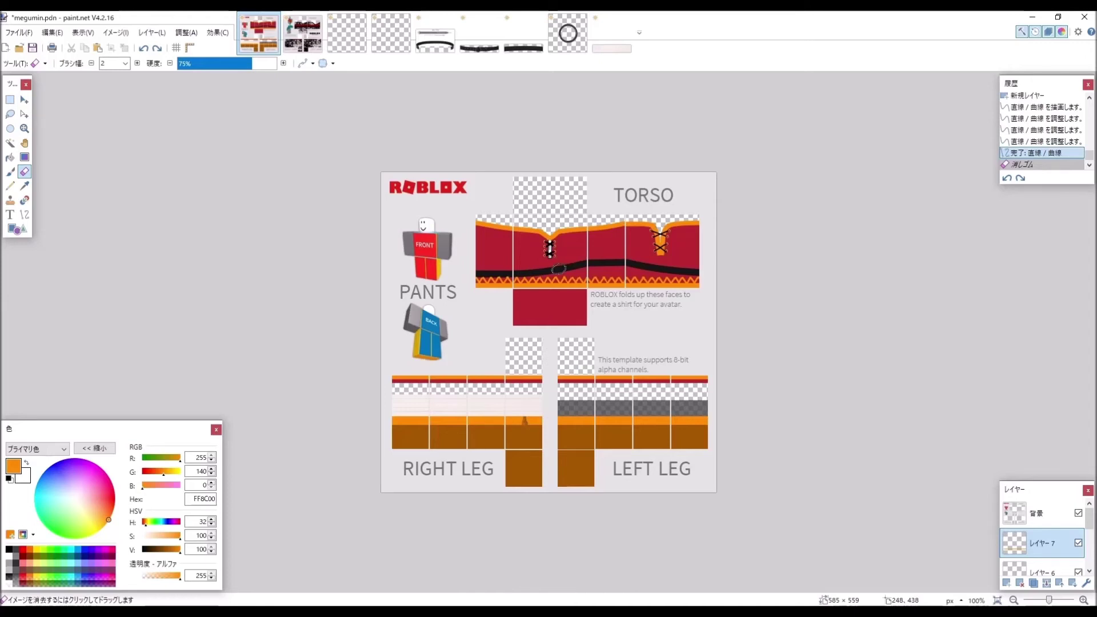
{"action": "left_click_drag", "start_coordinate": [522, 426], "coordinate": [525, 426]}
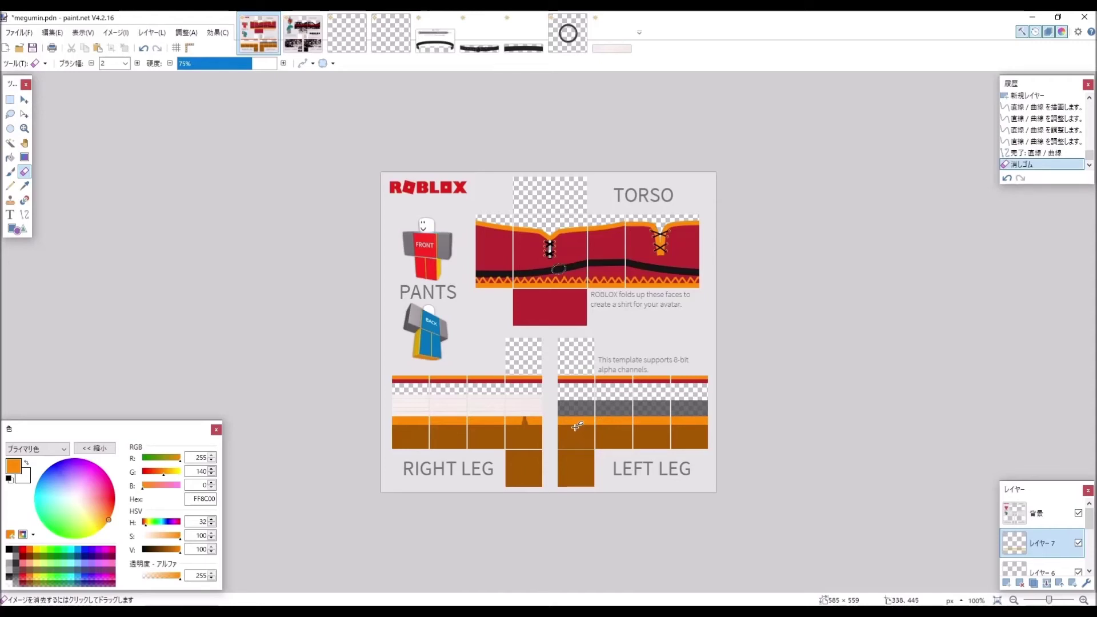
Try erasing a matching notch in the orange trim on the left boot's first panel, and undo it.
{"action": "left_click_drag", "start_coordinate": [576, 426], "coordinate": [576, 417]}
{"action": "left_click", "coordinate": [576, 417]}
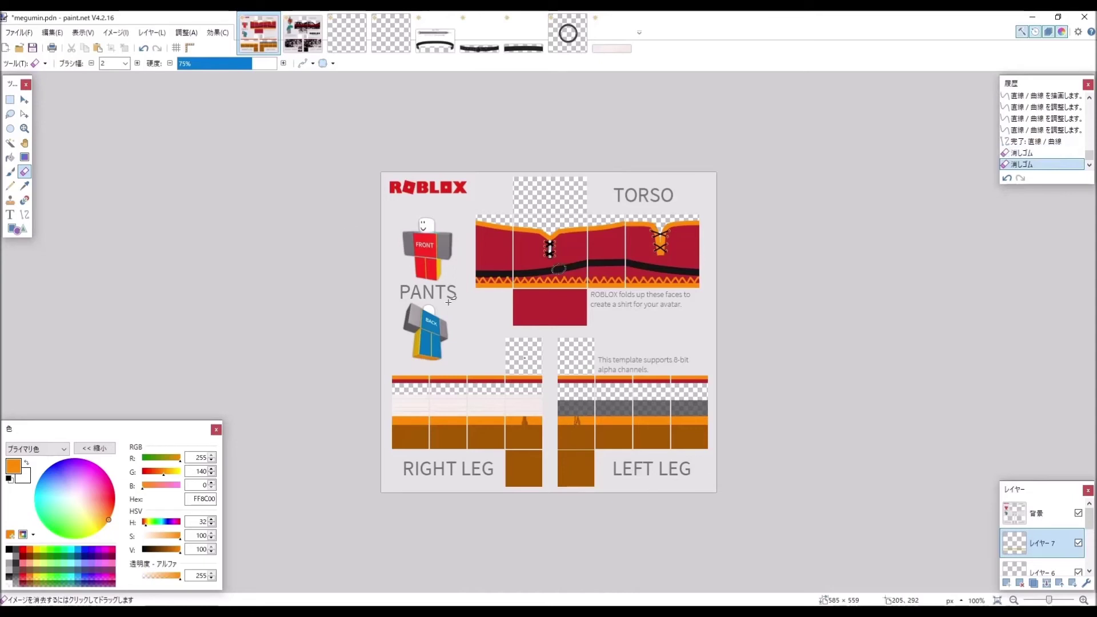
{"action": "left_click", "coordinate": [142, 48]}
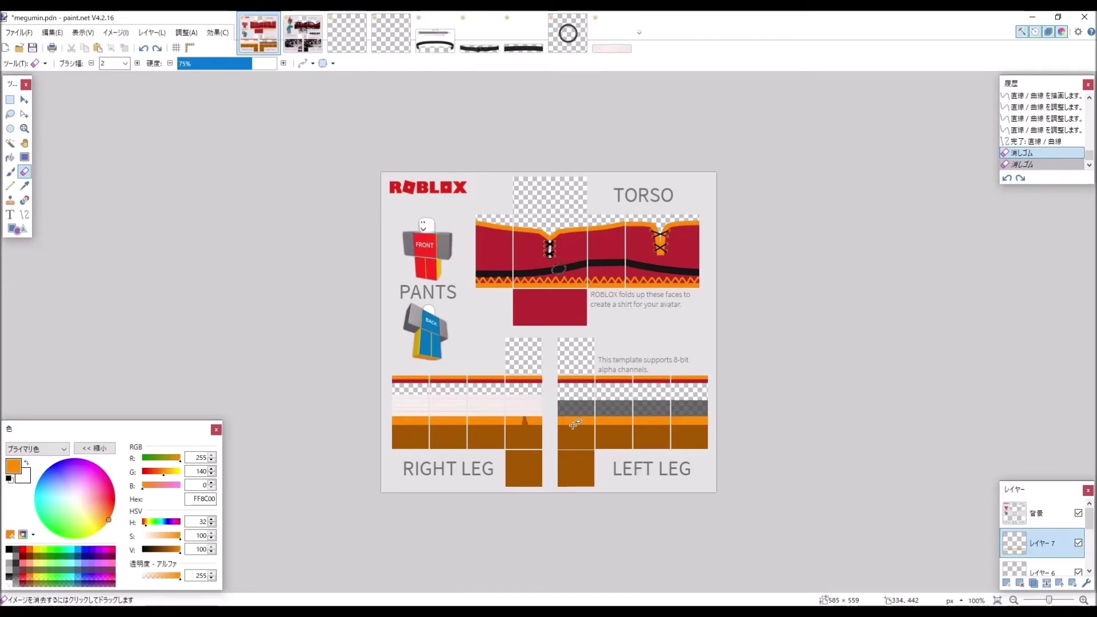
Erase a small triangular collar notch in the orange trim on the left boot's first panel.
{"action": "left_click_drag", "start_coordinate": [573, 426], "coordinate": [575, 415]}
{"action": "key", "text": "ctrl+y"}
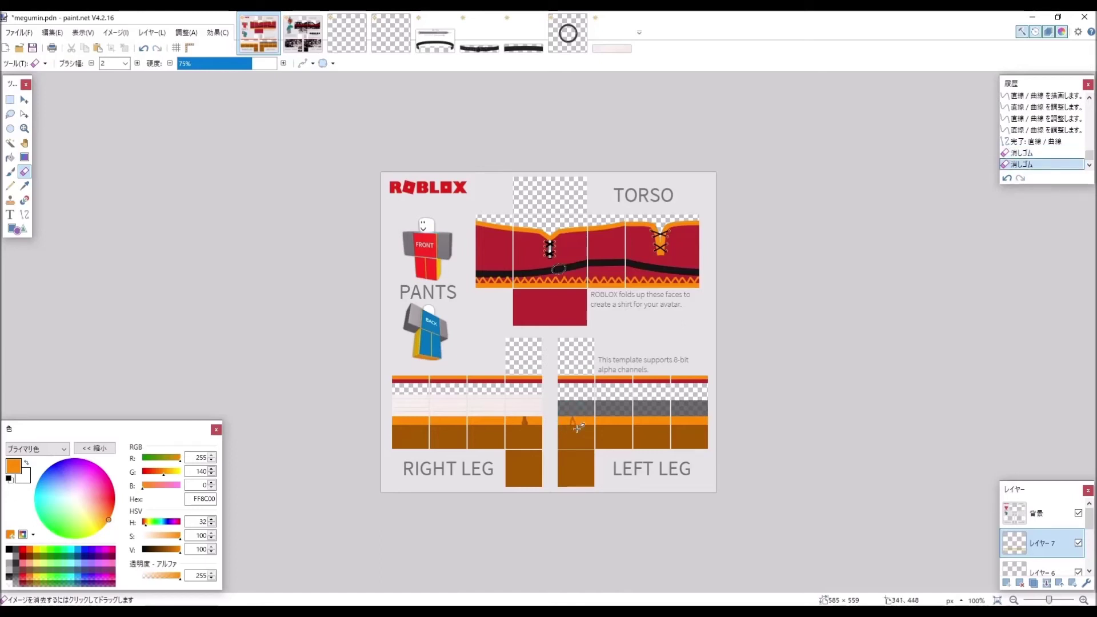
{"action": "left_click", "coordinate": [574, 417]}
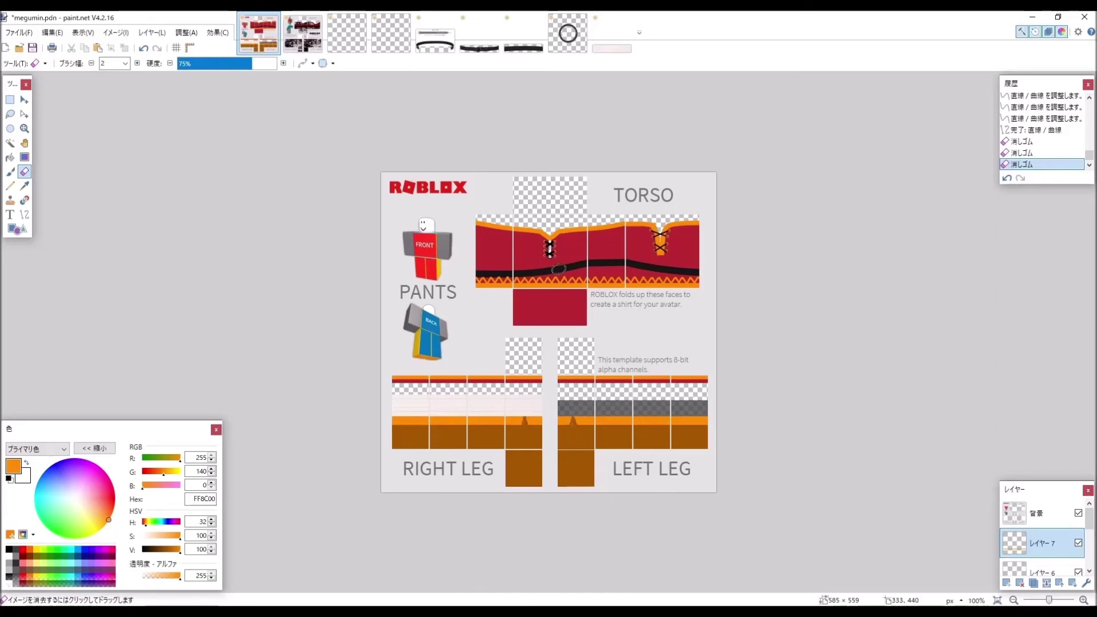
Refine the triangular notches in both boots' orange collars with small eraser strokes, undoing and retrying the strokes on the right boot.
{"action": "left_click", "coordinate": [573, 422]}
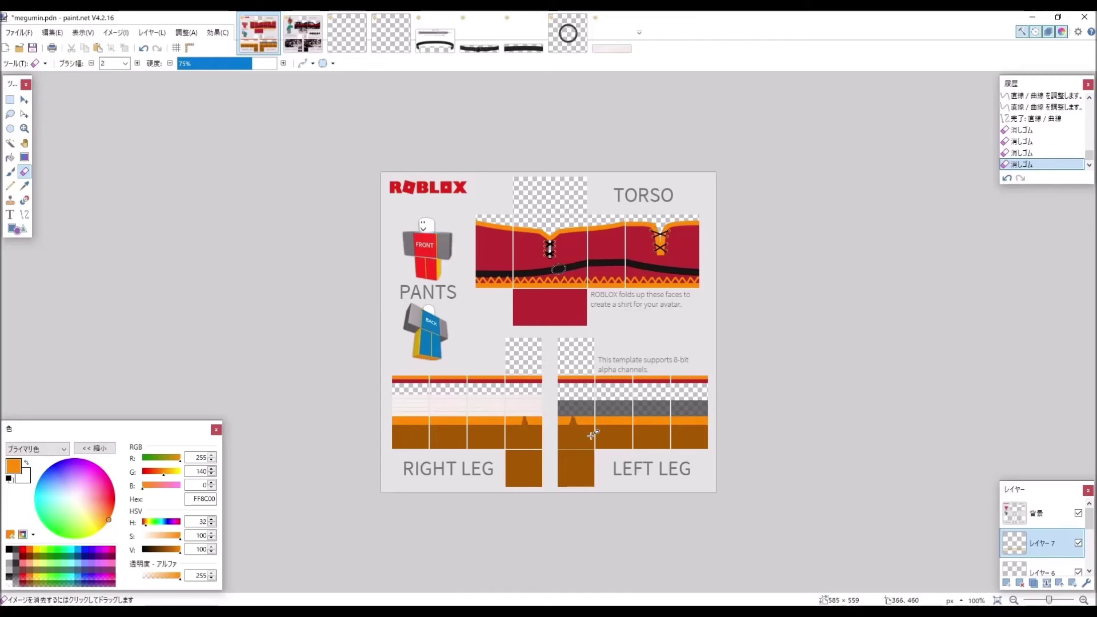
{"action": "left_click", "coordinate": [522, 428]}
{"action": "left_click", "coordinate": [523, 418]}
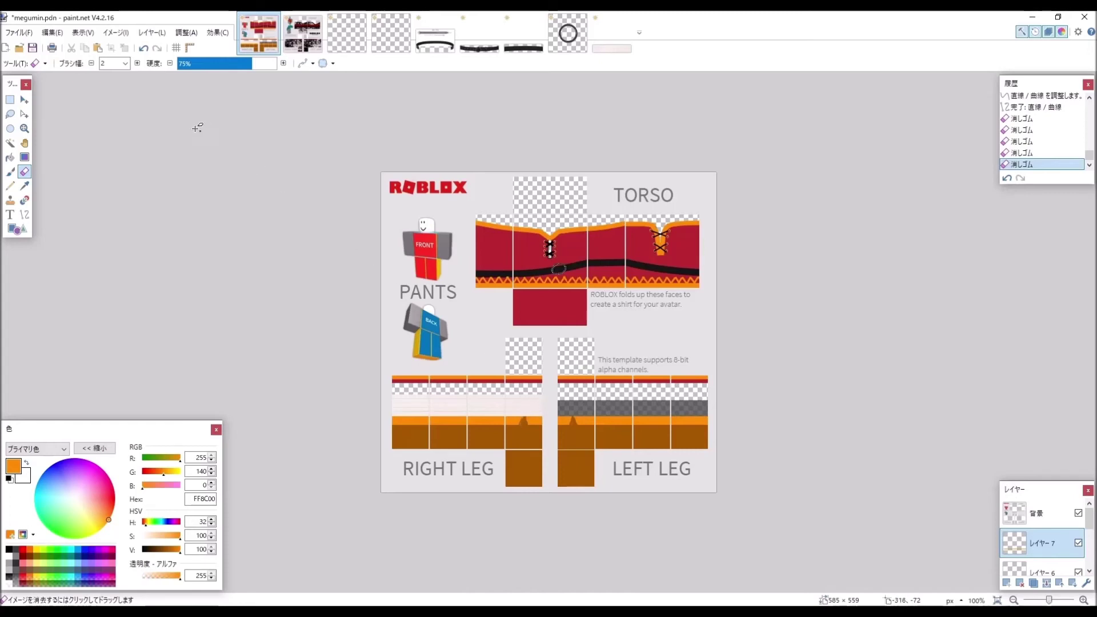
{"action": "left_click", "coordinate": [140, 50]}
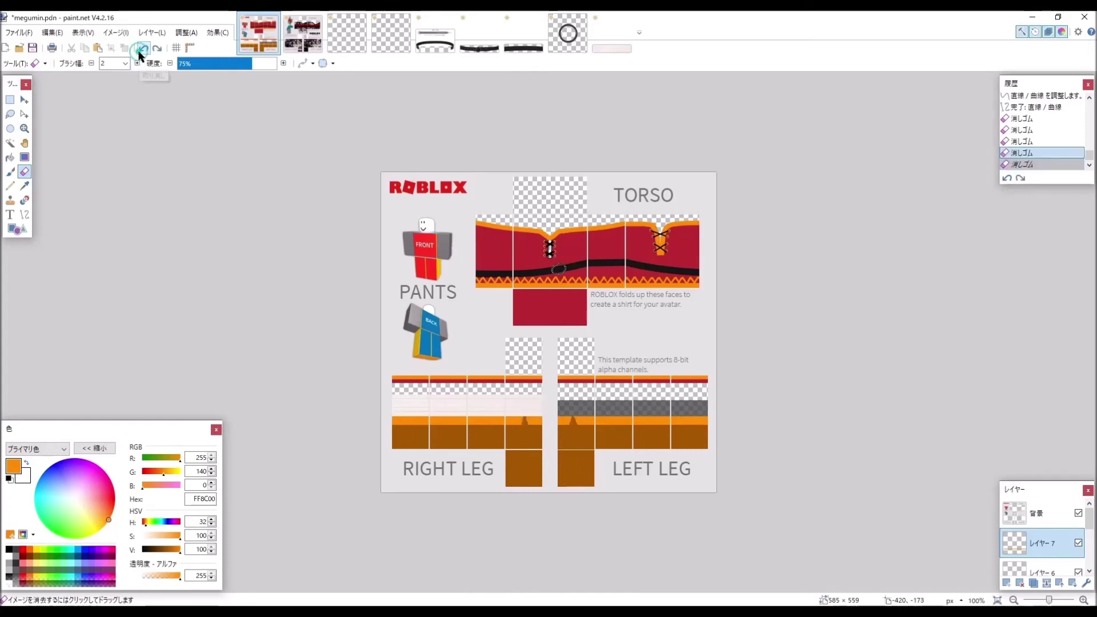
{"action": "left_click", "coordinate": [523, 422]}
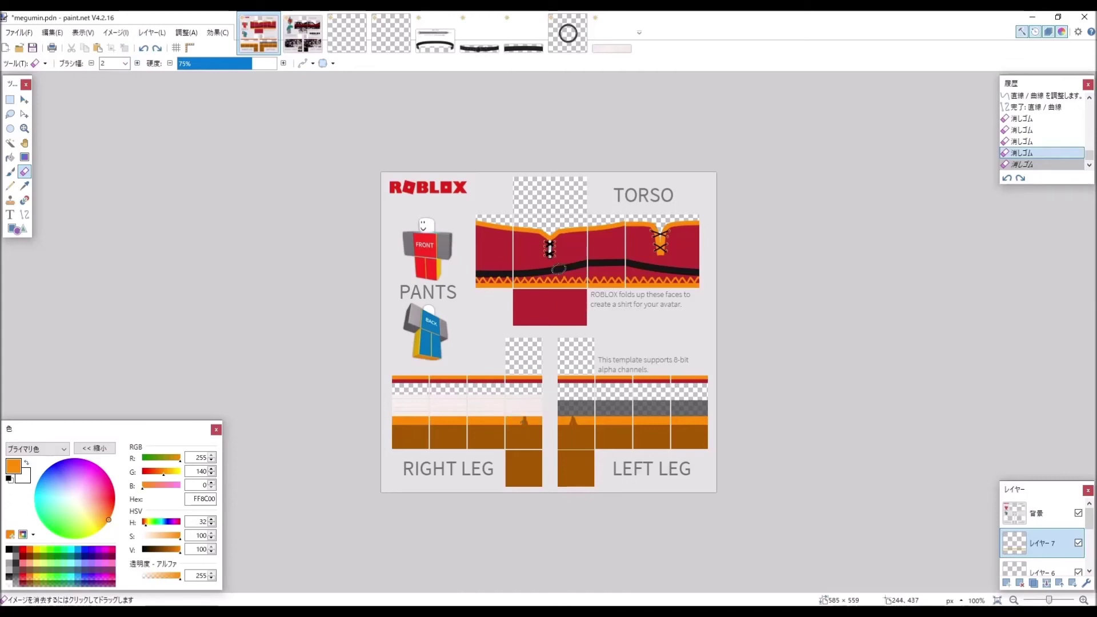
{"action": "left_click", "coordinate": [523, 420]}
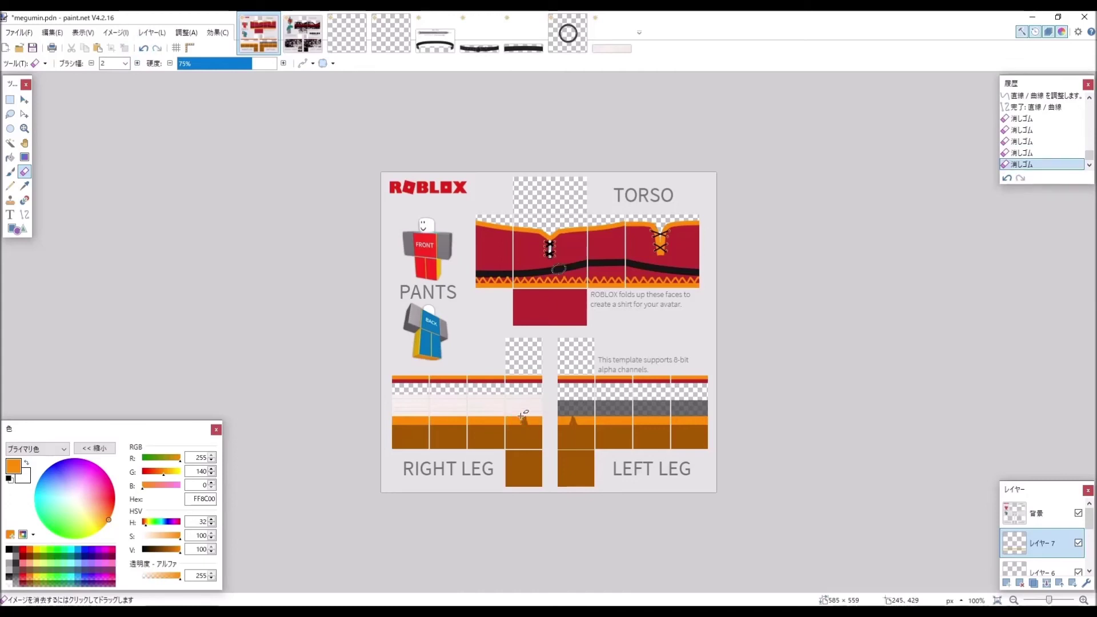
{"action": "left_click", "coordinate": [143, 49]}
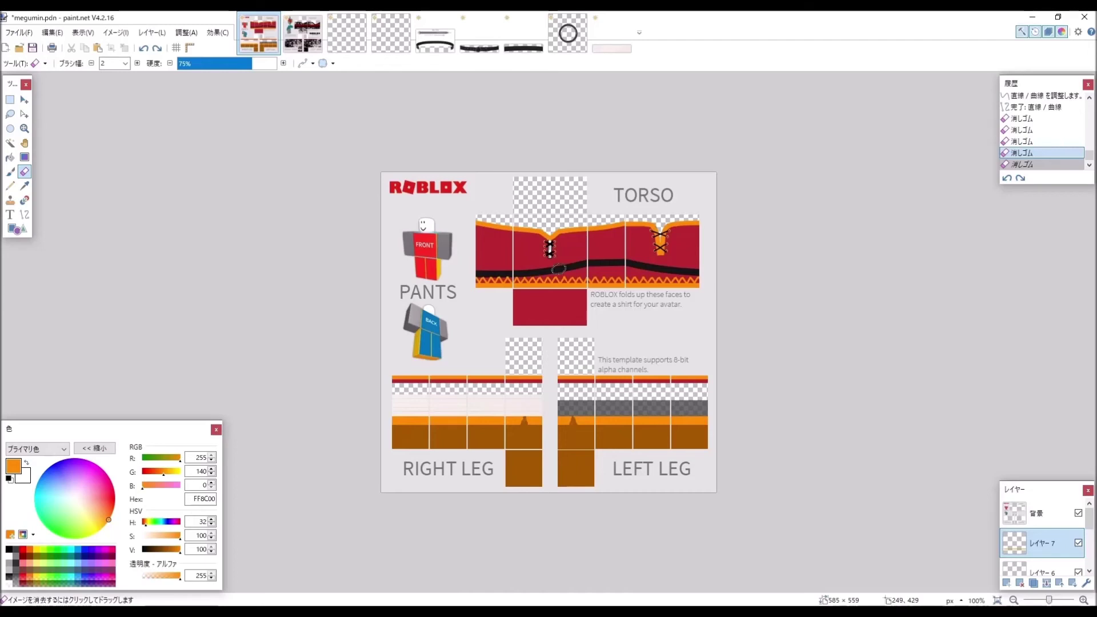
{"action": "key", "text": "ctrl+y"}
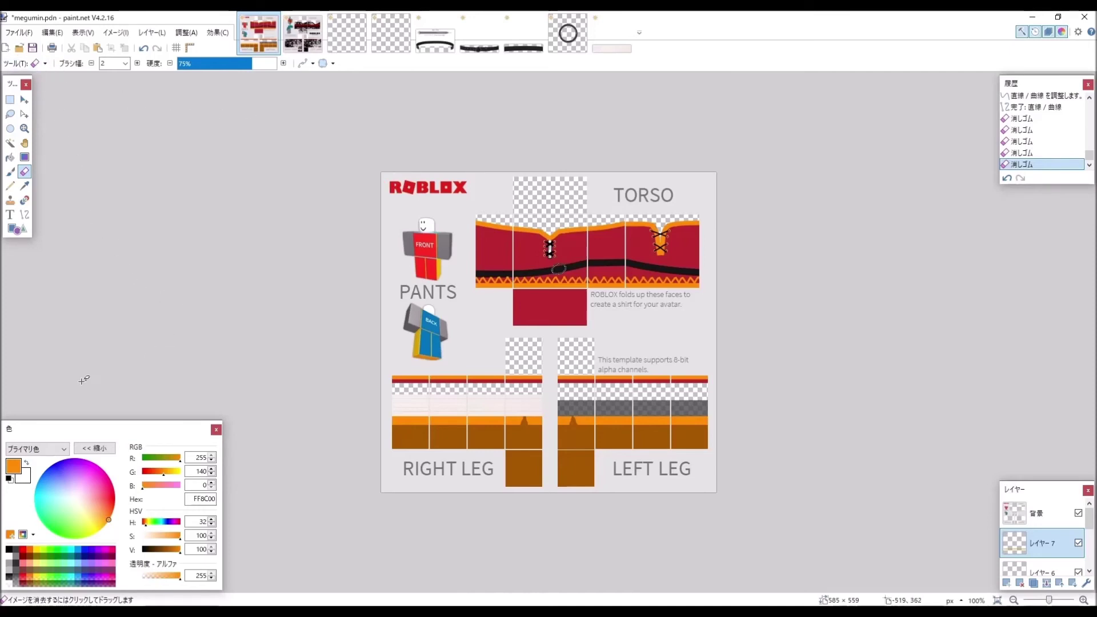
Draw a straight black line about 557 px long along the upper edge of the orange collars across both boots.
{"action": "left_click", "coordinate": [10, 479]}
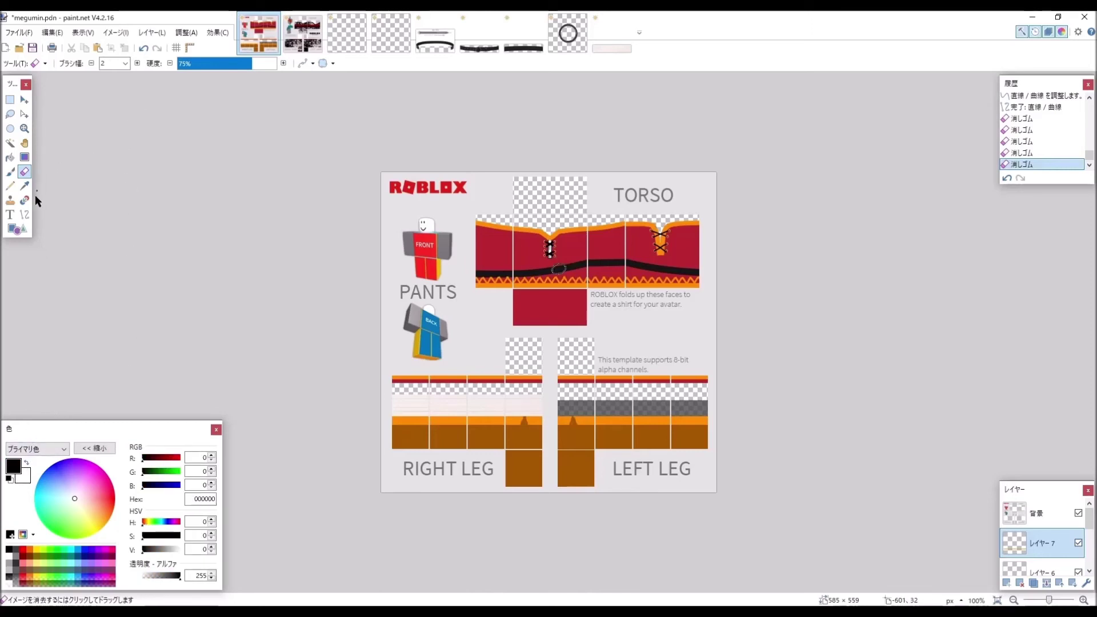
{"action": "left_click", "coordinate": [25, 214]}
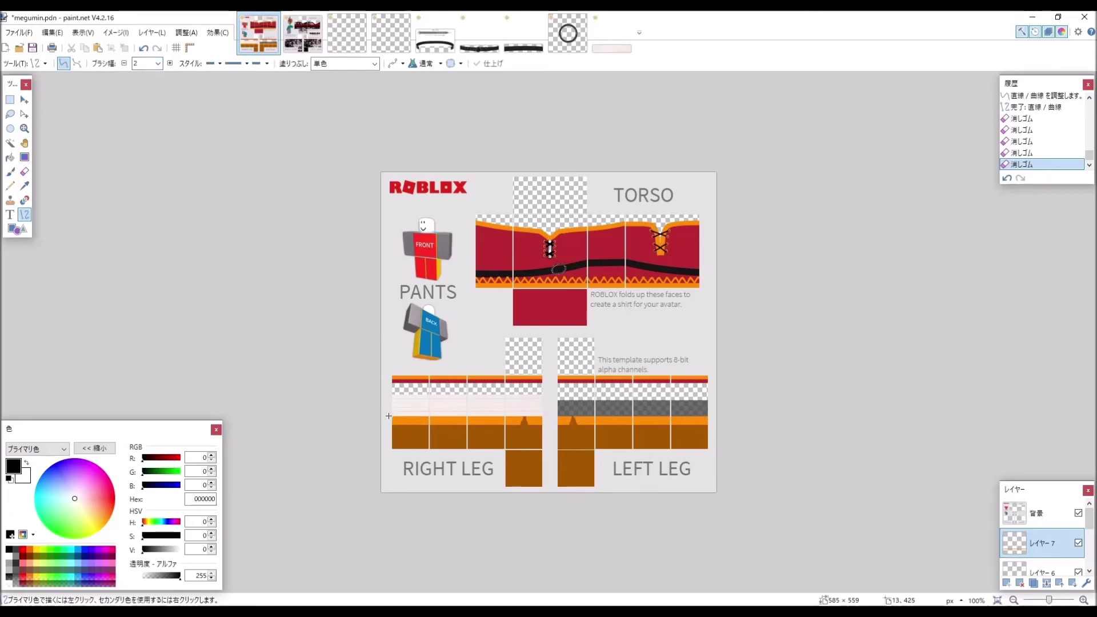
{"action": "left_click_drag", "start_coordinate": [389, 416], "coordinate": [708, 416]}
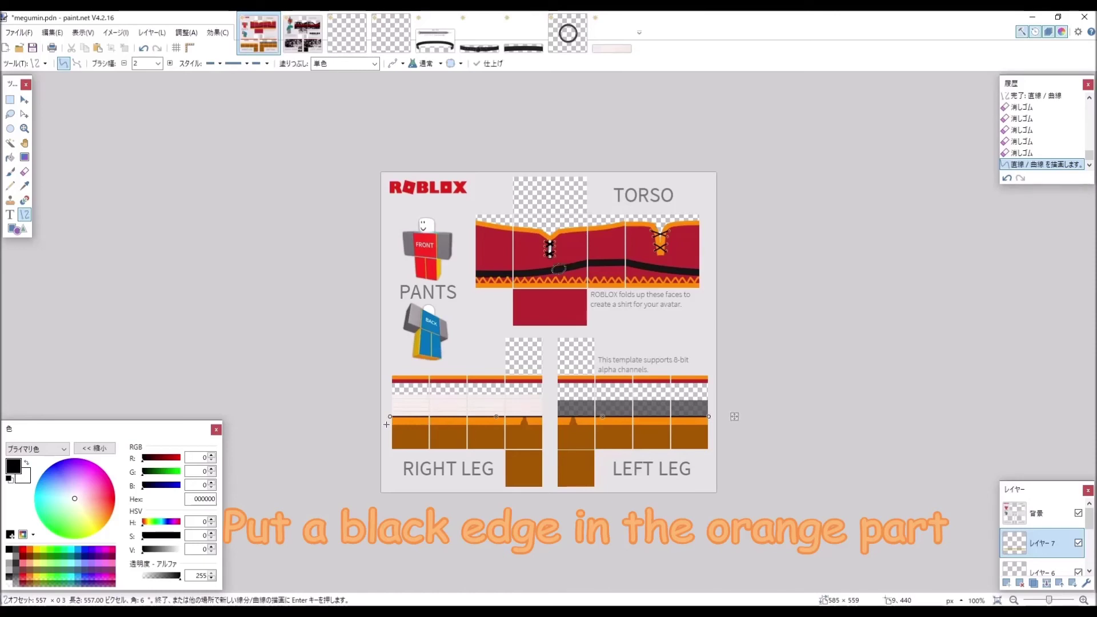
{"action": "key", "text": "Return"}
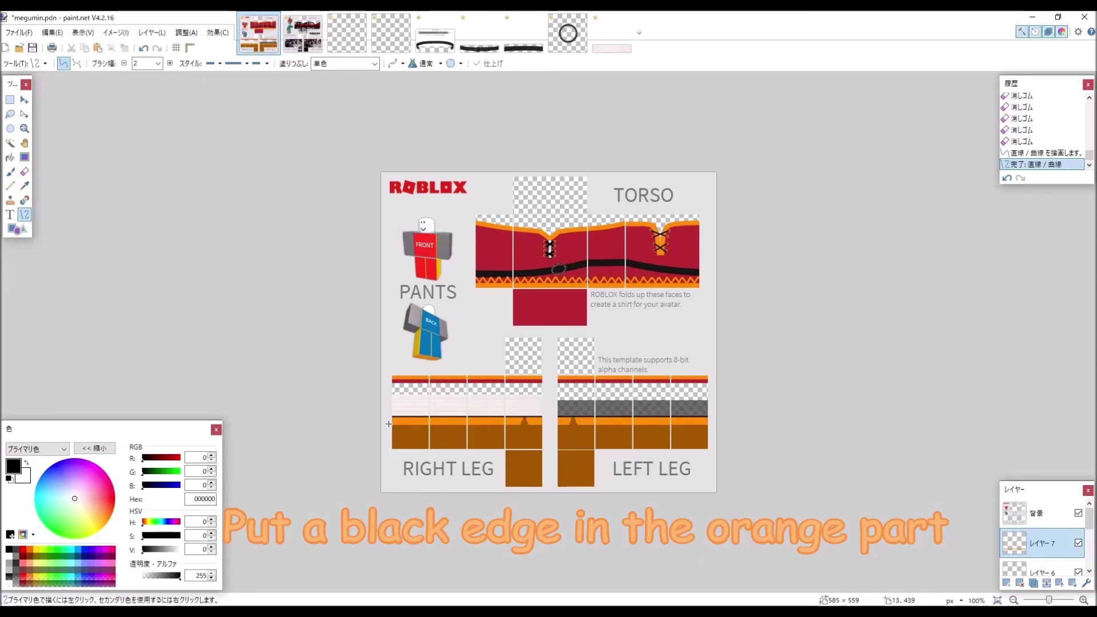
Draw black lines along the lower edge of the right boot's orange collar on both sides of the notch, leaving the notch open.
{"action": "left_click_drag", "start_coordinate": [389, 424], "coordinate": [520, 424]}
{"action": "key", "text": "Return"}
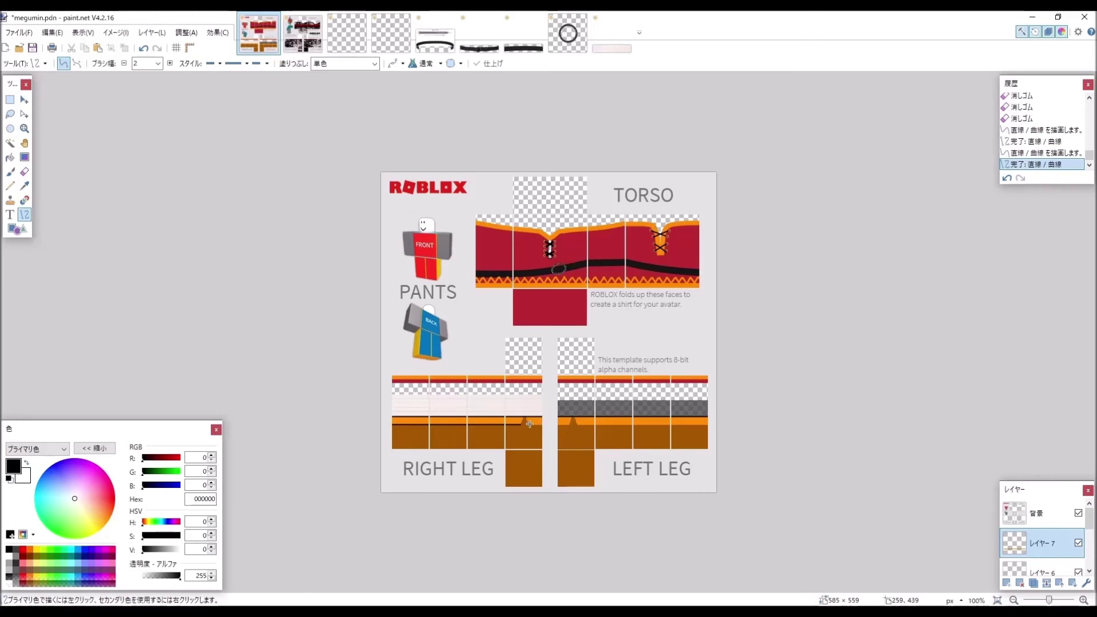
{"action": "left_click_drag", "start_coordinate": [528, 425], "coordinate": [544, 425]}
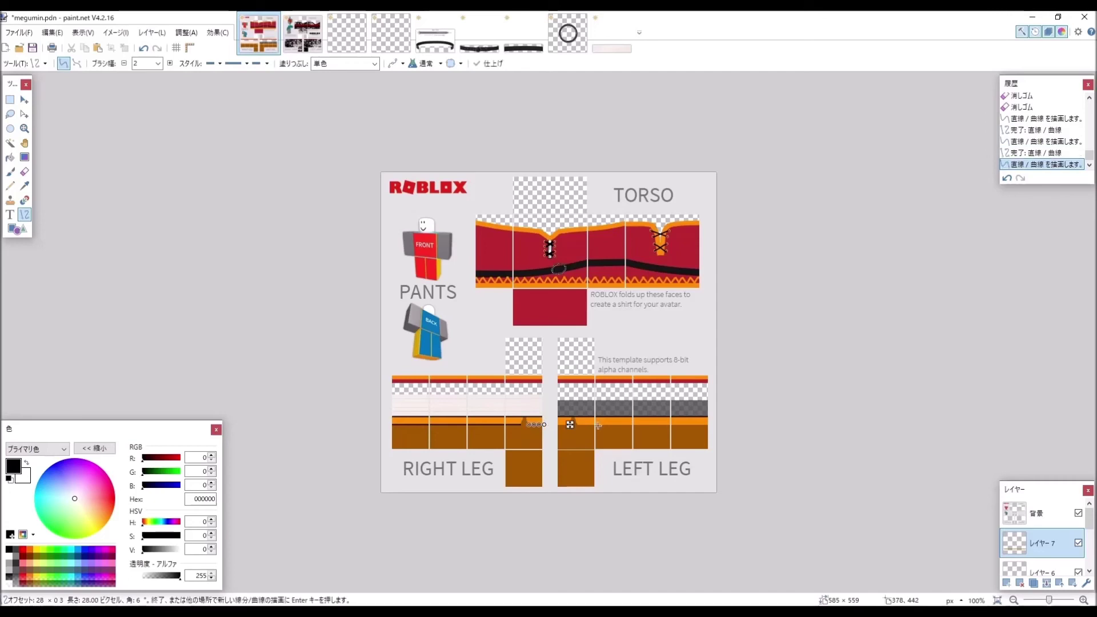
{"action": "key", "text": "Return"}
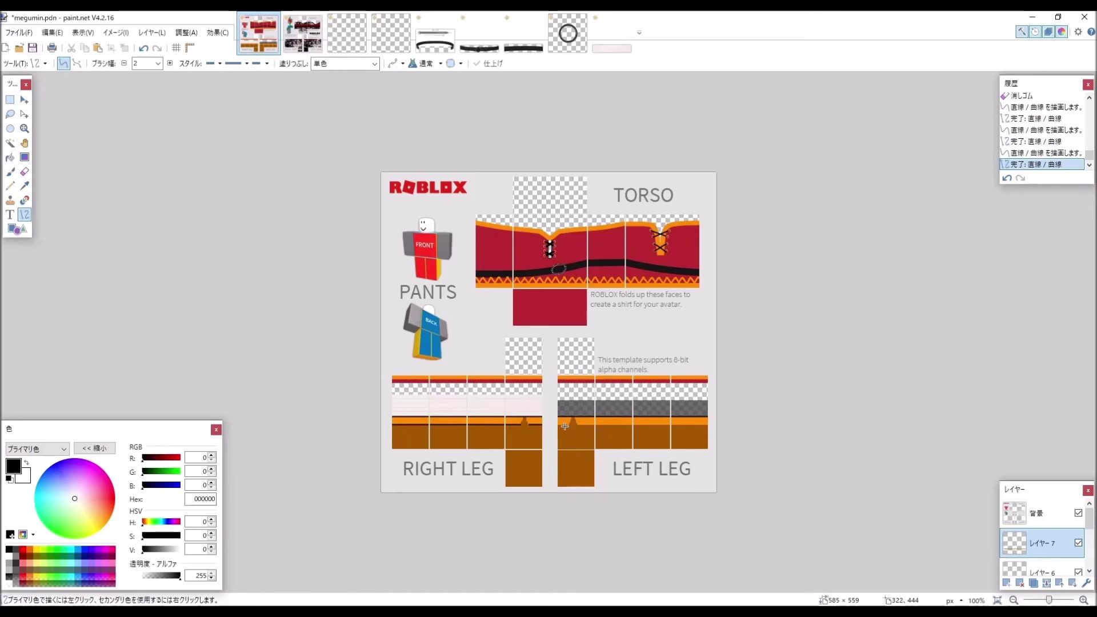
Draw black lines along the lower edge of the left boot's orange collar on both sides of the notch, leaving the notch open.
{"action": "left_click_drag", "start_coordinate": [557, 424], "coordinate": [569, 425]}
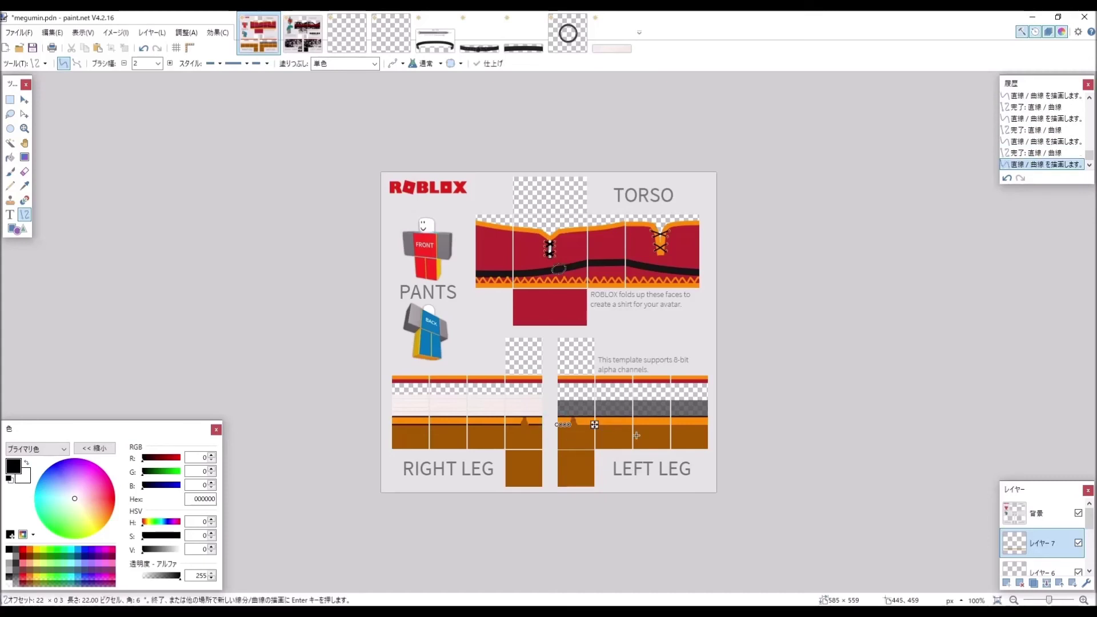
{"action": "key", "text": "Return"}
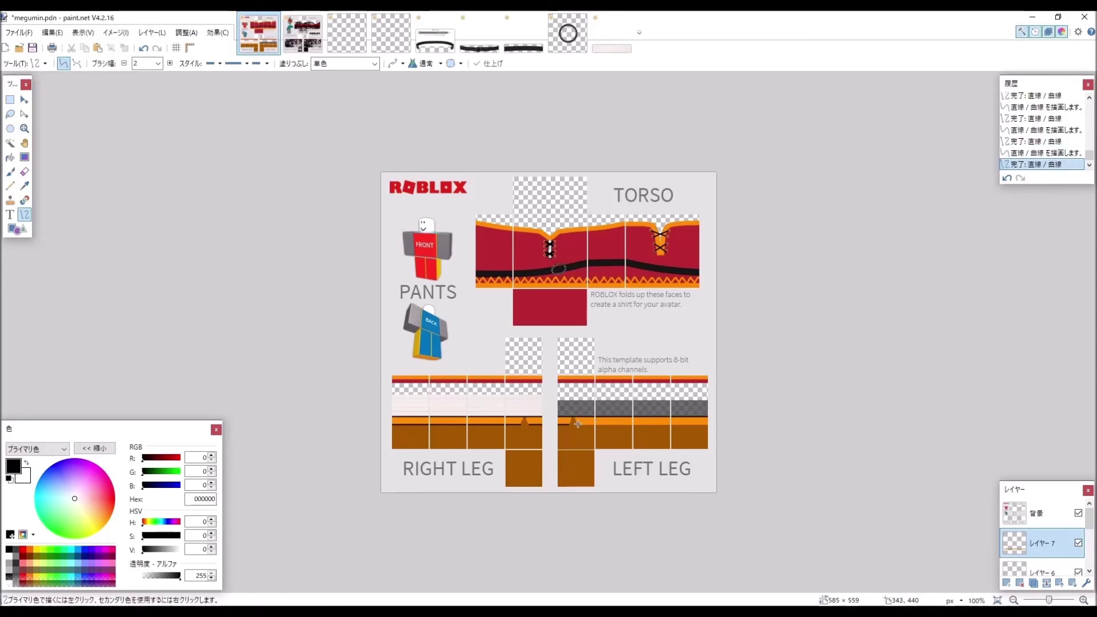
{"action": "left_click_drag", "start_coordinate": [578, 425], "coordinate": [710, 425]}
Outline both slanted sides of the right boot's collar notch with black lines meeting at the upper edge.
{"action": "left_click_drag", "start_coordinate": [520, 425], "coordinate": [525, 417]}
{"action": "left_click_drag", "start_coordinate": [525, 417], "coordinate": [529, 424]}
Try outlining the left slanted side of the left boot's collar notch in black, and undo the line.
{"action": "left_click_drag", "start_coordinate": [573, 417], "coordinate": [569, 427]}
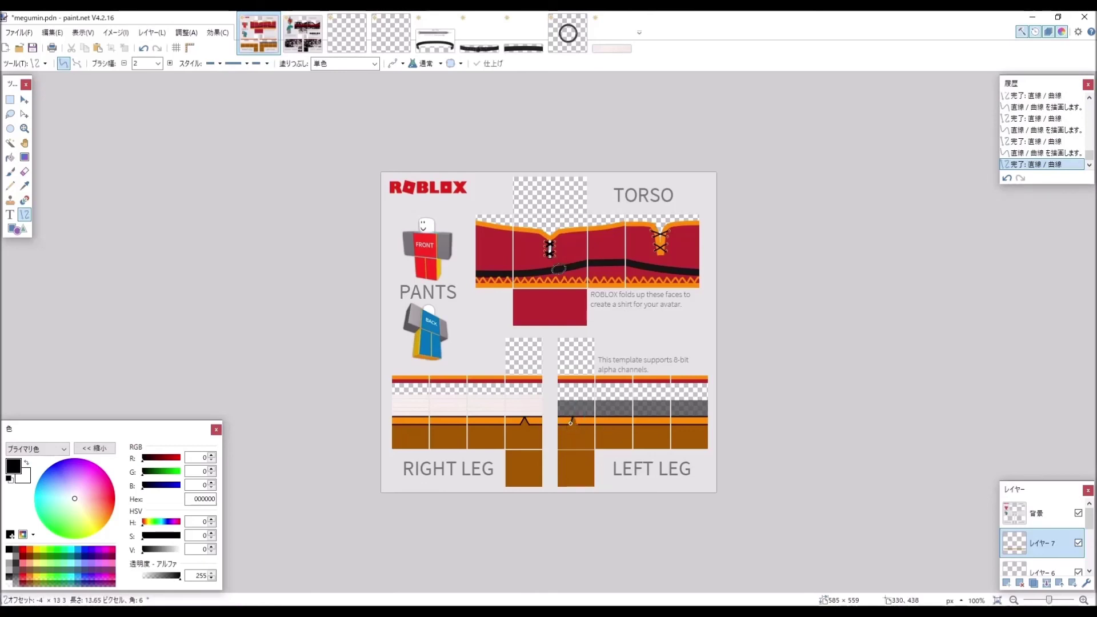
{"action": "key", "text": "Return"}
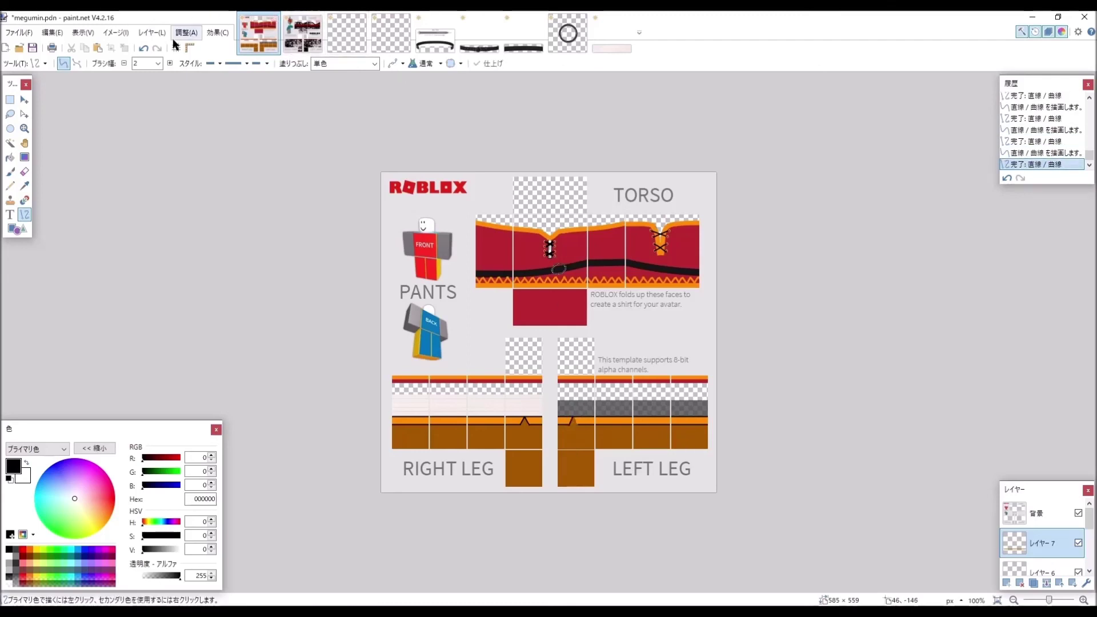
{"action": "left_click", "coordinate": [143, 48]}
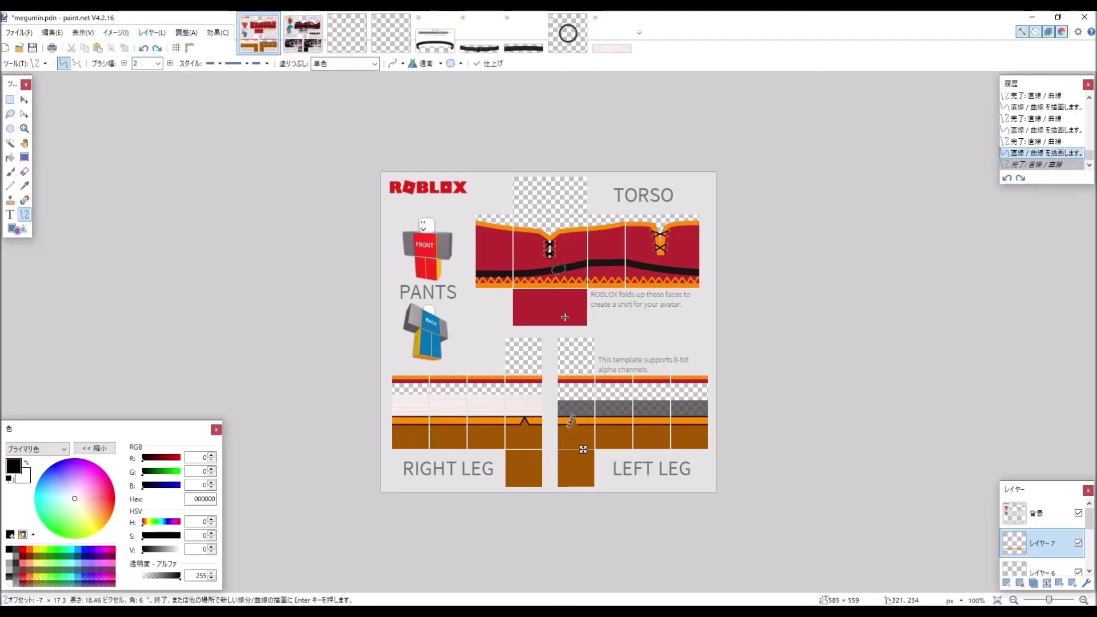
{"action": "left_click", "coordinate": [143, 49]}
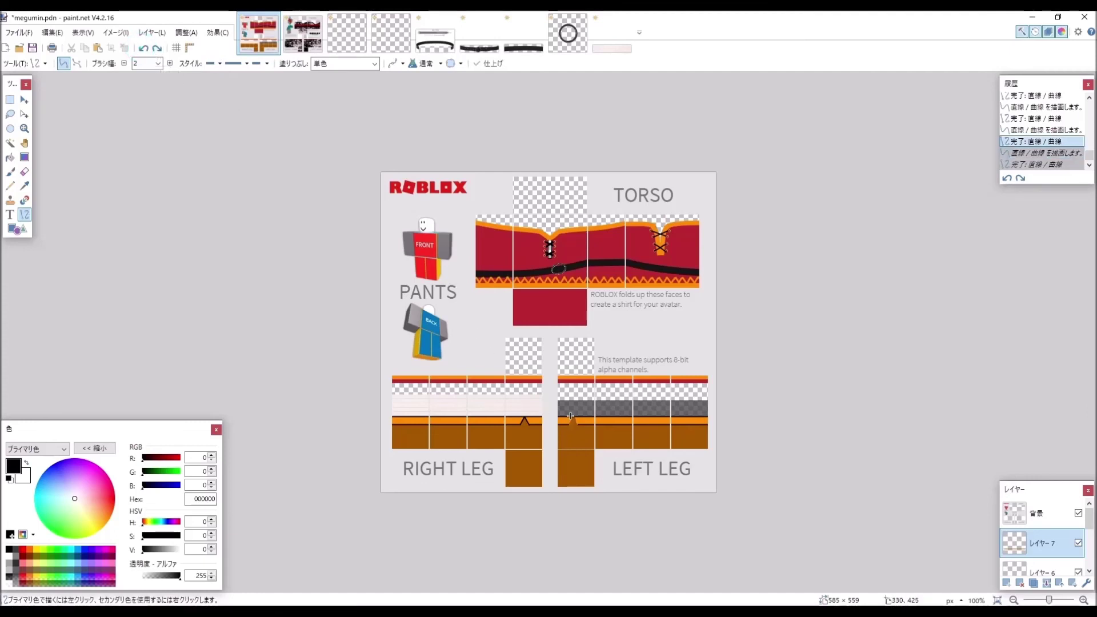
Outline both slanted sides of the left boot's collar notch with black lines meeting at the upper edge.
{"action": "left_click_drag", "start_coordinate": [573, 418], "coordinate": [569, 425]}
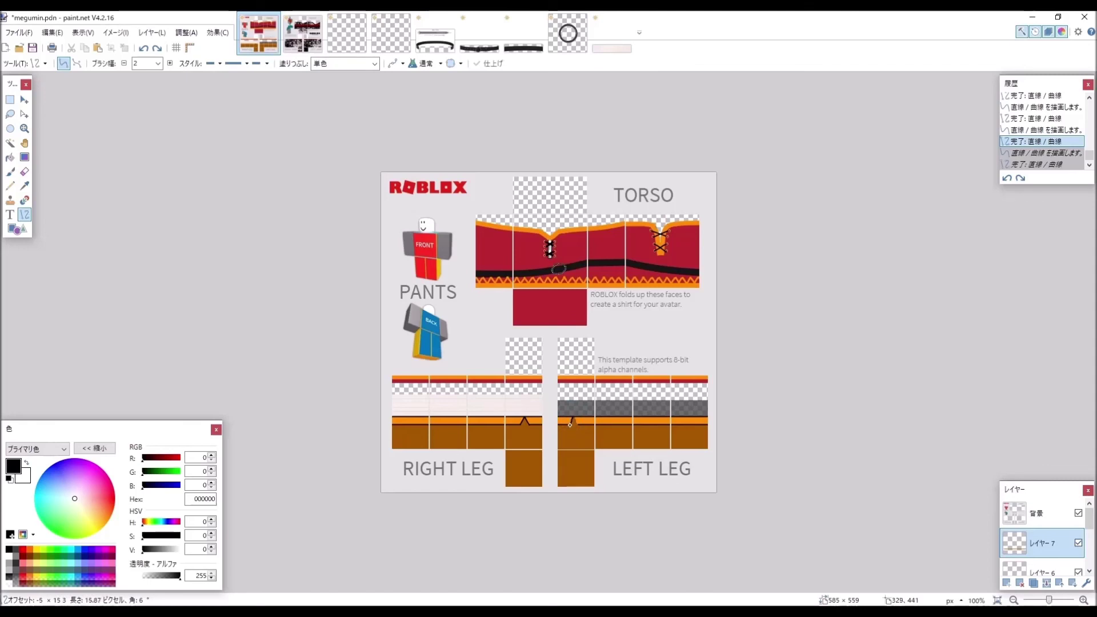
{"action": "left_click_drag", "start_coordinate": [569, 425], "coordinate": [570, 425]}
{"action": "key", "text": "Return"}
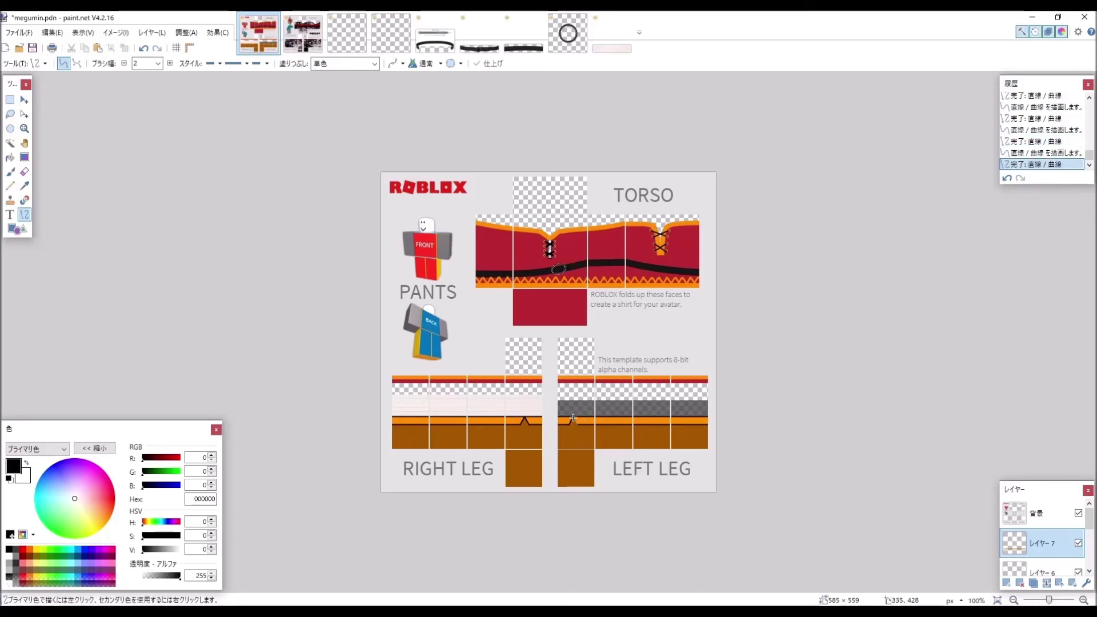
{"action": "left_click_drag", "start_coordinate": [573, 418], "coordinate": [578, 425]}
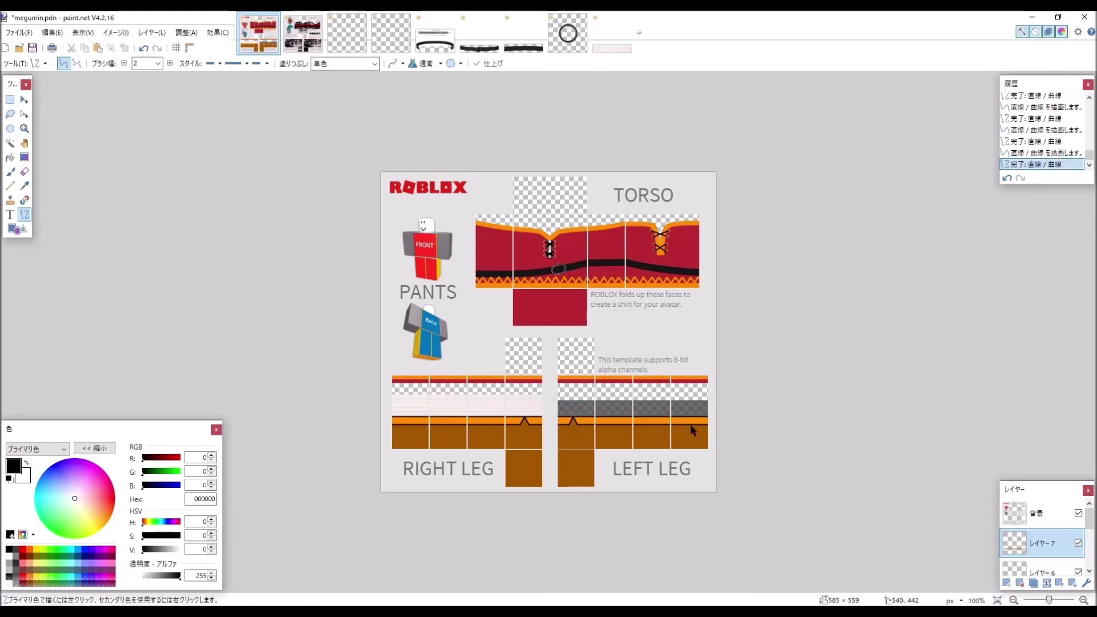